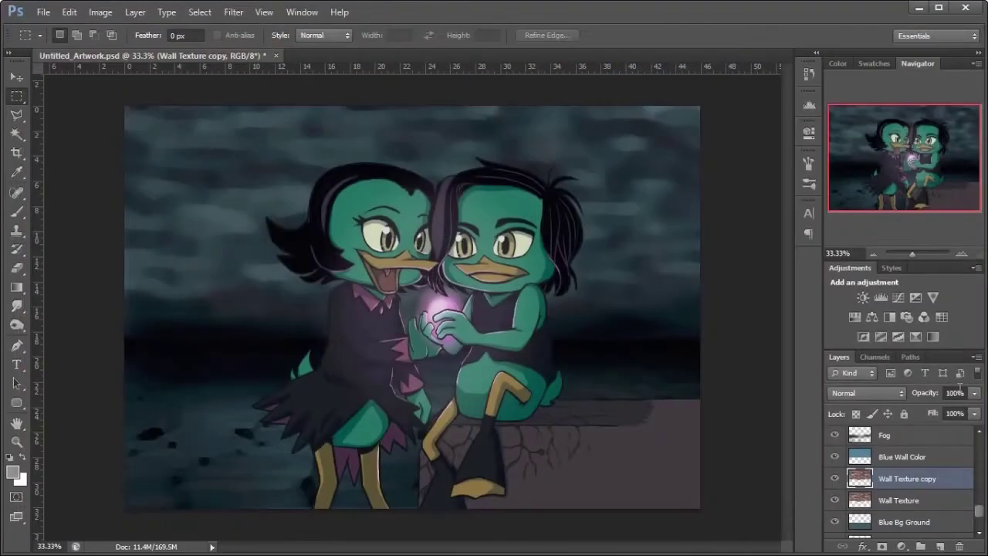
Set the Wall Texture copy layer's opacity to 50%, and save the document with the Blue Wall Color layer selected.
type("50")
key("Return")
left_click(907, 461)
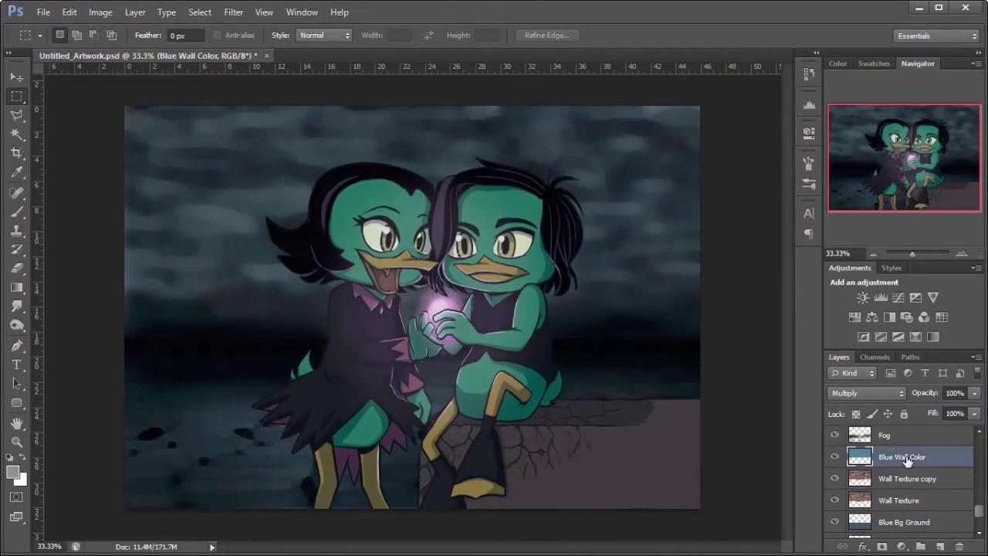
key("ctrl+s")
Crop the artwork to the full canvas bounds, with cropped pixels deleted.
left_click(16, 153)
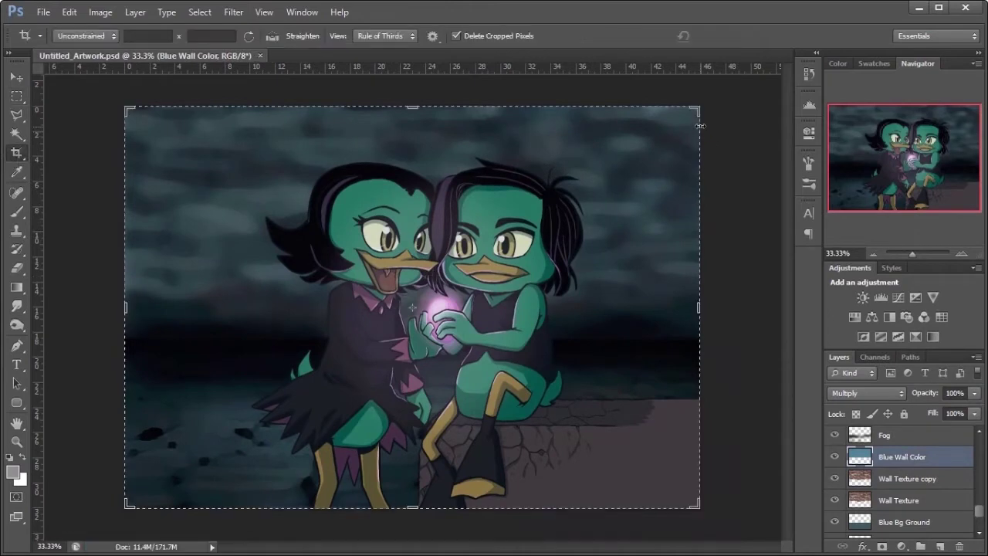
left_click(702, 510)
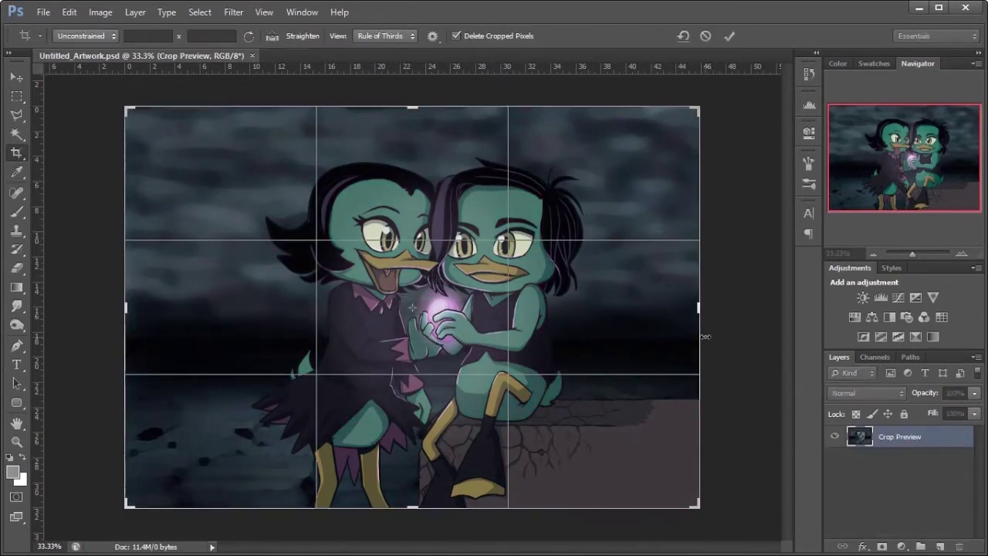
key("Return")
Add a new layer named "Overall Noise" directly above the Lighter Filter layer.
left_click(908, 497)
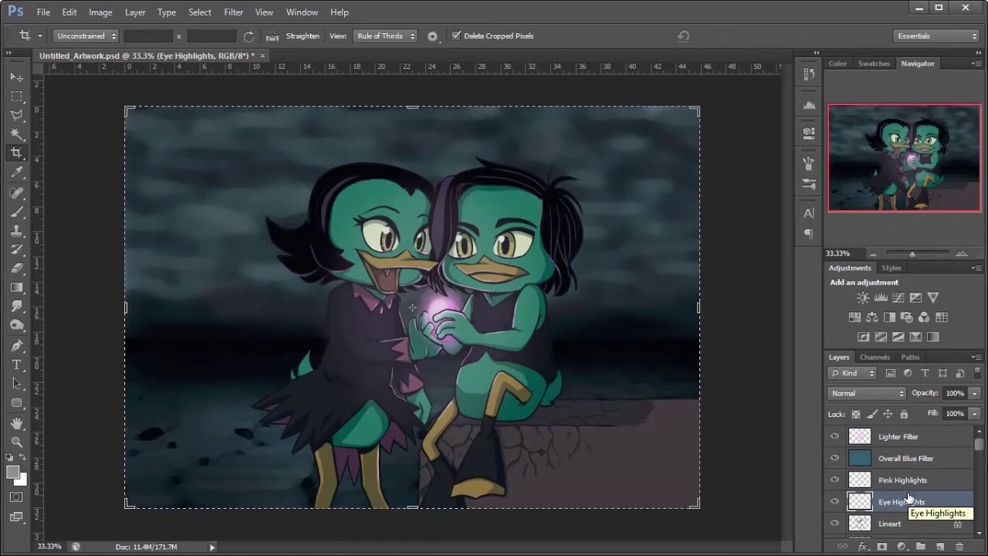
left_click(905, 453)
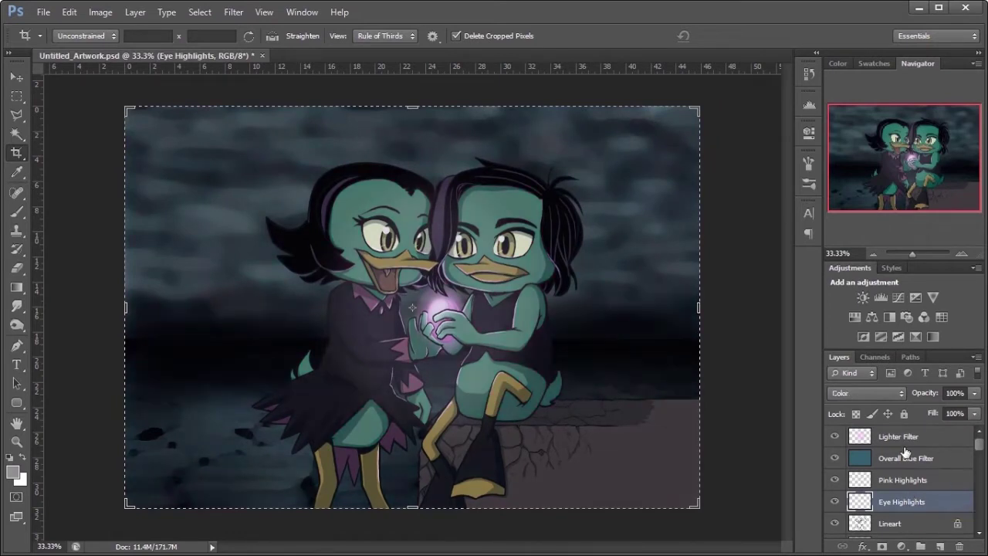
left_click(911, 438)
left_click(940, 546)
double_click(893, 436)
type("Overall Noise")
key("Return")
Try to apply the Add Noise filter to the empty Overall Noise layer.
left_click(264, 12)
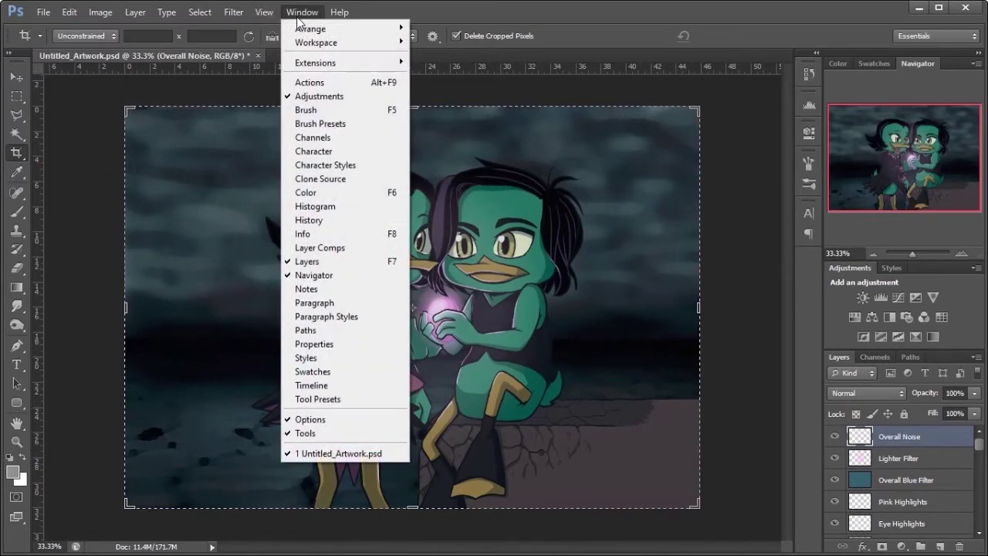
mouse_move(281, 186)
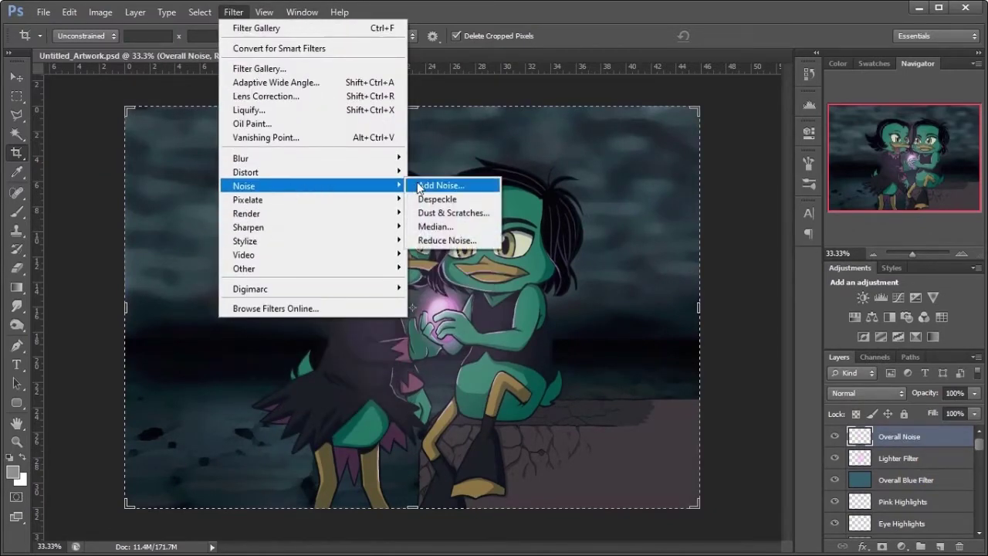
left_click(451, 187)
left_click(496, 226)
Fill the Overall Noise layer with a pale yellow foreground color and set its opacity to 20%.
left_click(12, 473)
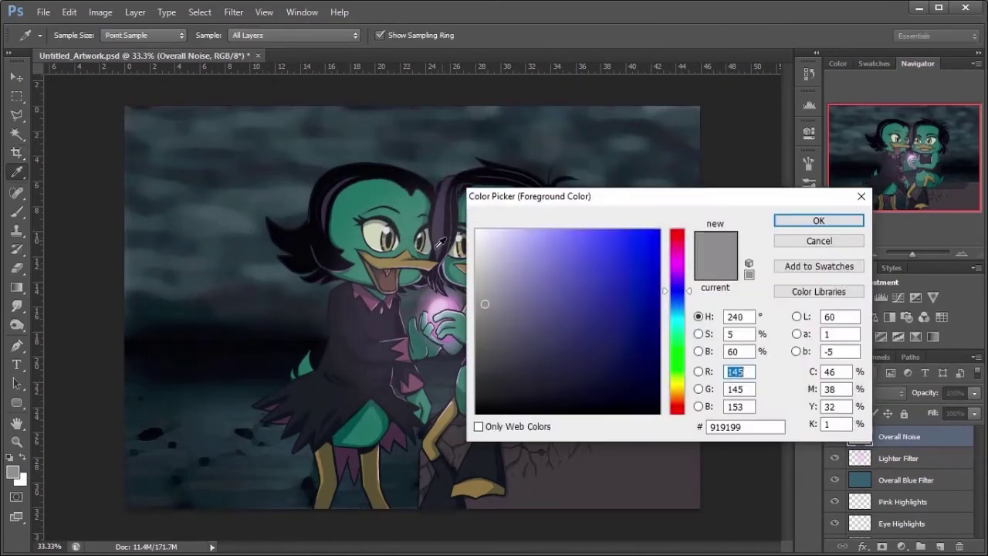
left_click(395, 258)
left_click(544, 239)
left_click(795, 221)
key("c")
key("alt+BackSpace")
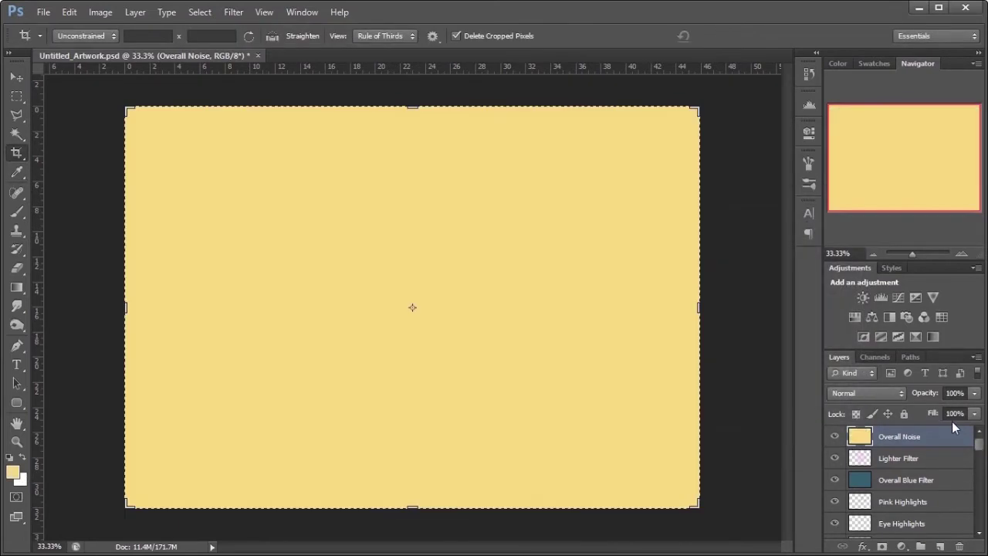
type("20")
key("Return")
Apply the Add Noise filter to the yellow-filled Overall Noise layer.
left_click(264, 12)
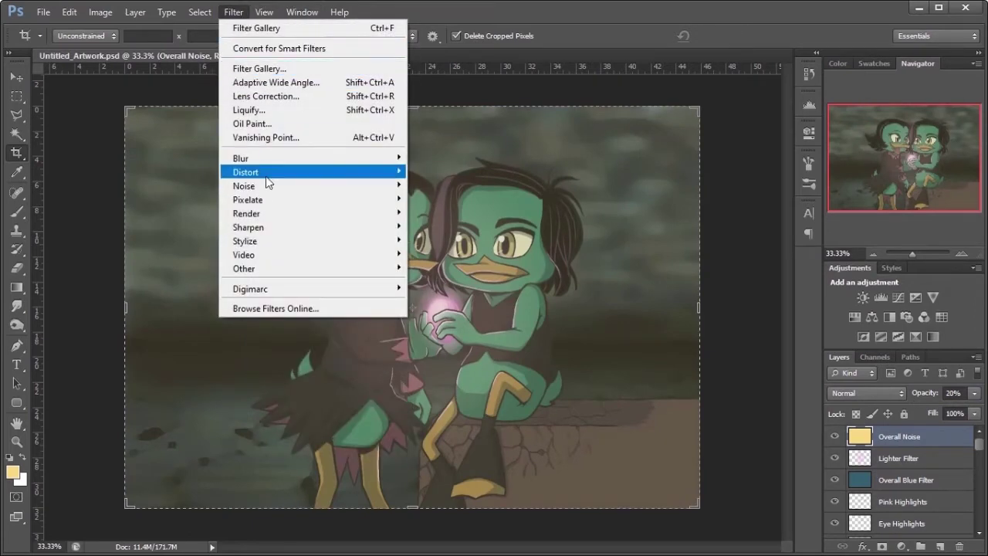
mouse_move(275, 190)
left_click(469, 186)
left_click(568, 105)
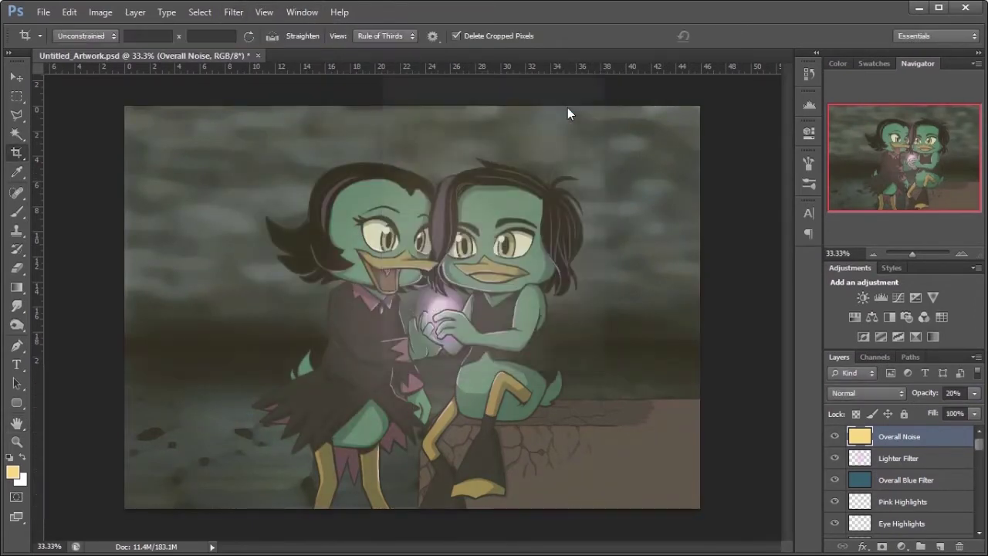
Try the blend modes on the Overall Noise layer one after another, from Darker Color through Overlay and Linear Light to Luminosity.
left_click(865, 393)
left_click(866, 355)
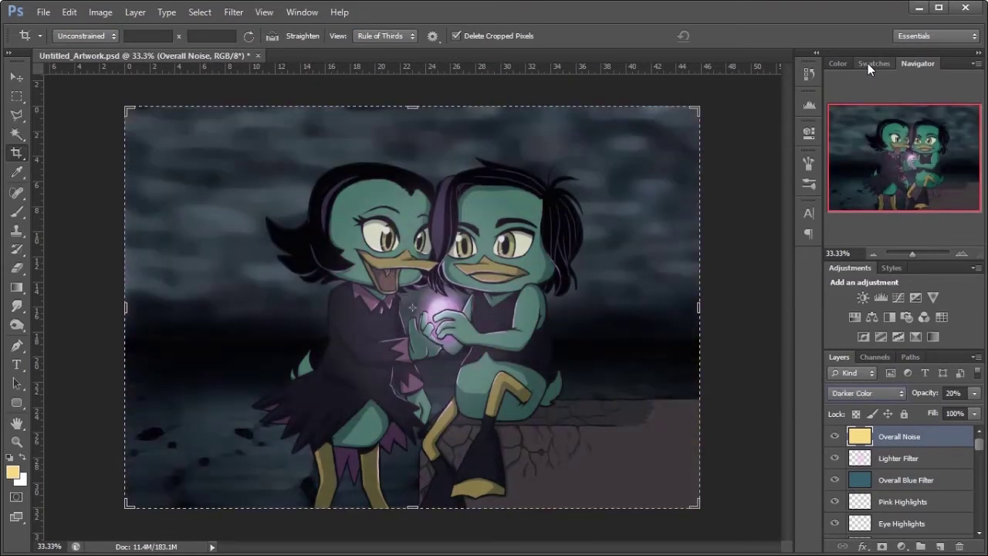
key("Down")
key("Down")
key("Down")
key("Down")
key("Down")
key("Down")
key("Down")
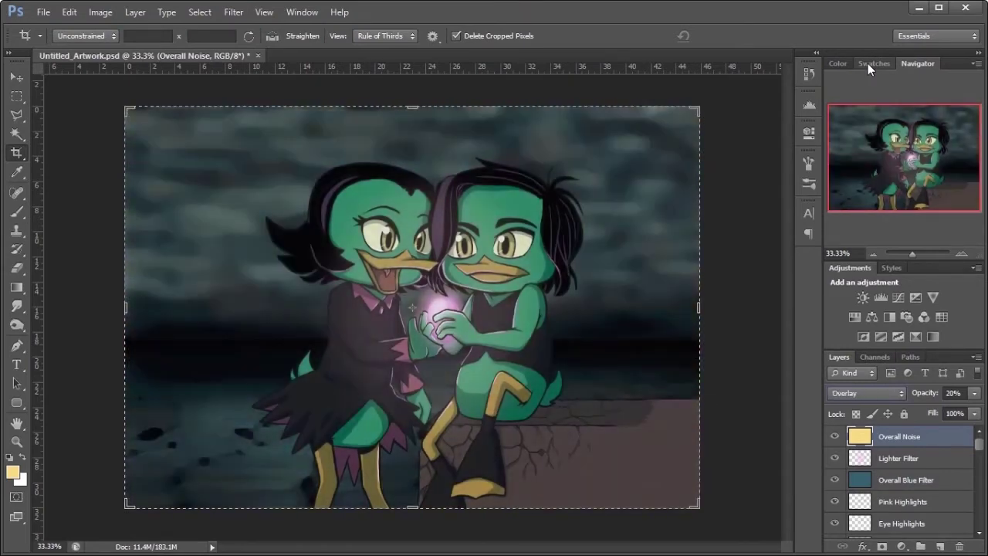
key("shift+plus")
key("shift+plus")
key("shift+plus")
key("shift+plus")
key("shift+plus")
key("shift+plus")
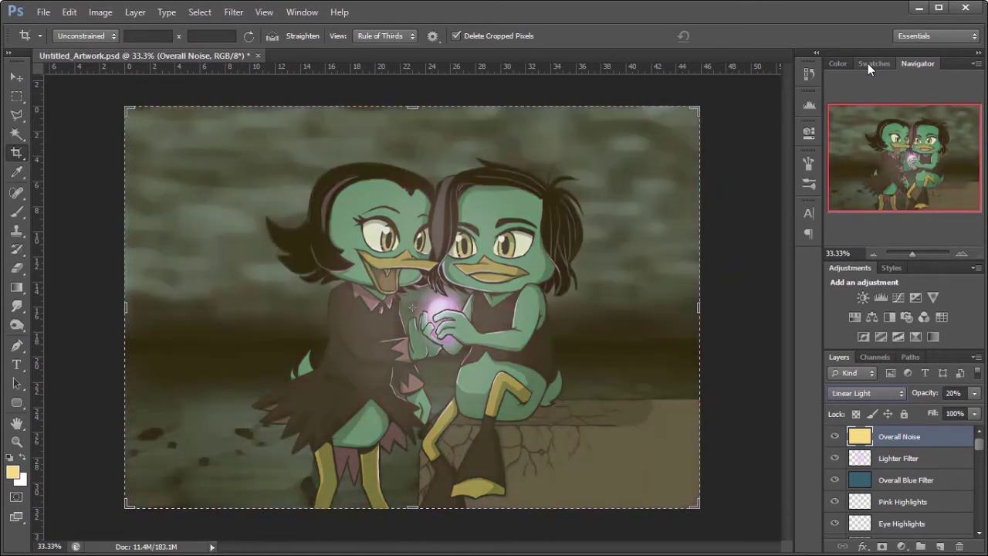
key("shift+plus")
key("shift+plus")
key("shift+plus")
key("shift+plus")
key("shift+plus")
key("shift+plus")
key("shift+plus")
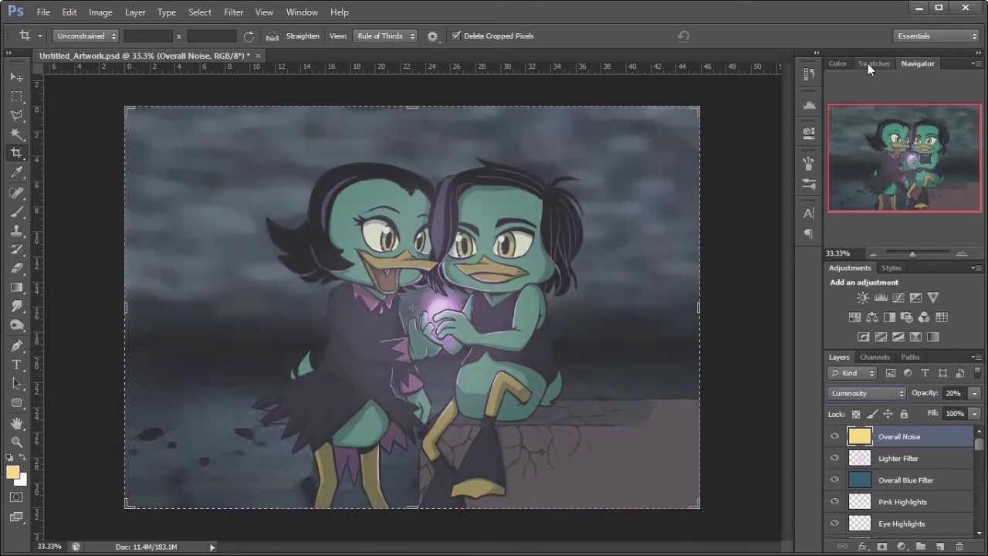
Step back through the blend modes and set the Overall Noise layer to Linear Burn.
key("shift+minus")
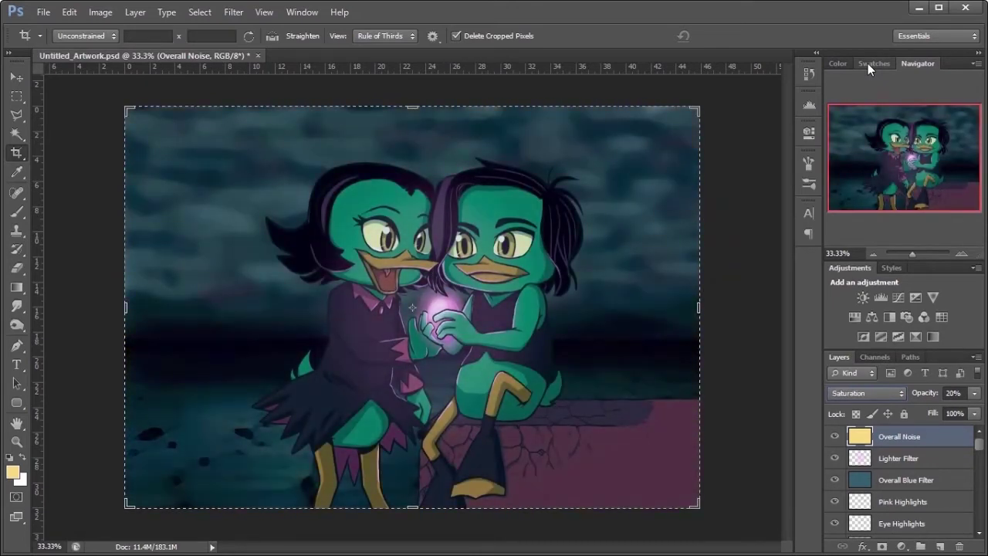
key("shift+minus")
key("Up")
key("Up")
key("Up")
key("Up")
key("Up")
key("Up")
key("Up")
key("Up")
key("Up")
key("Up")
key("Down")
key("Down")
key("Down")
key("shift+plus")
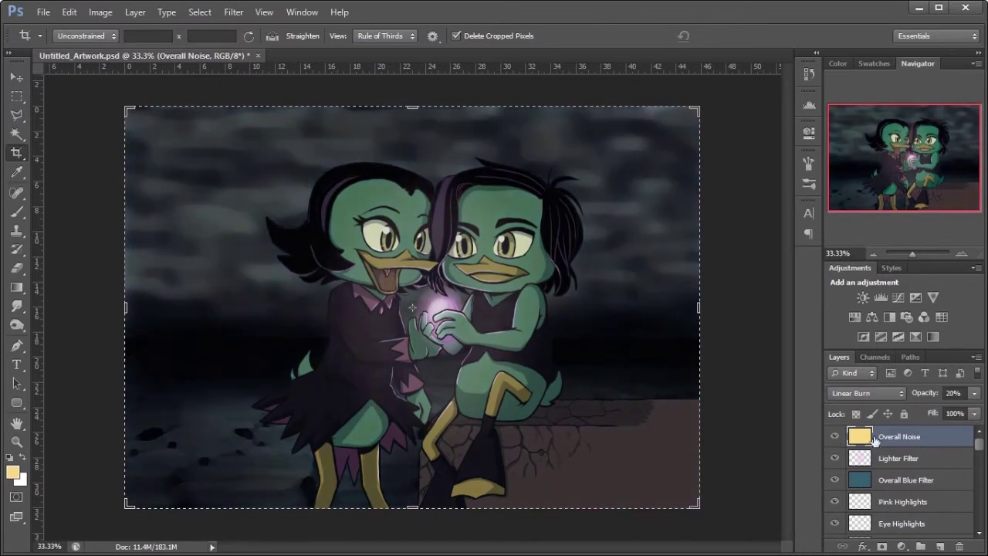
Move the Overall Noise layer below Overall Blue Filter, and toggle the blue filter's visibility to compare the colors.
left_click_drag(899, 448, 895, 479)
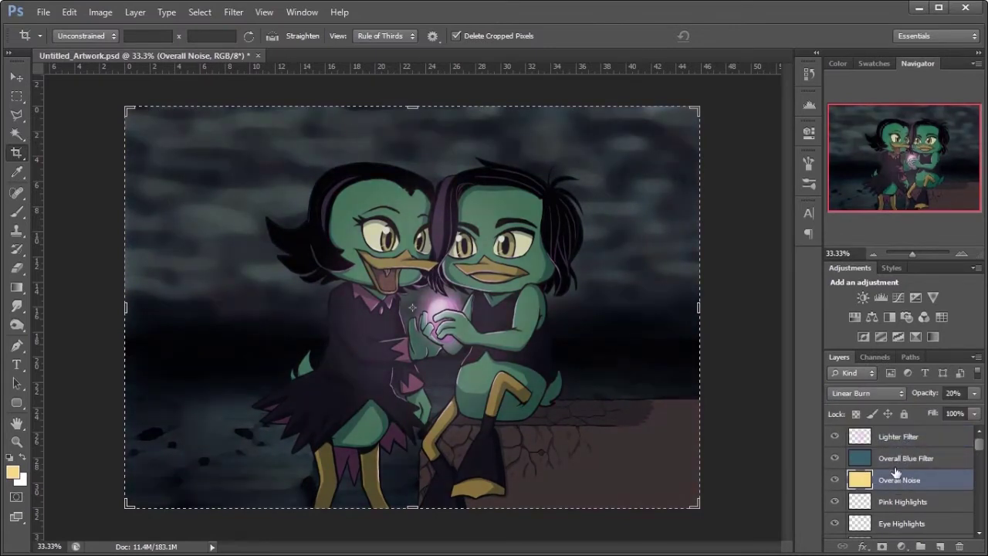
left_click(859, 461)
left_click(833, 458)
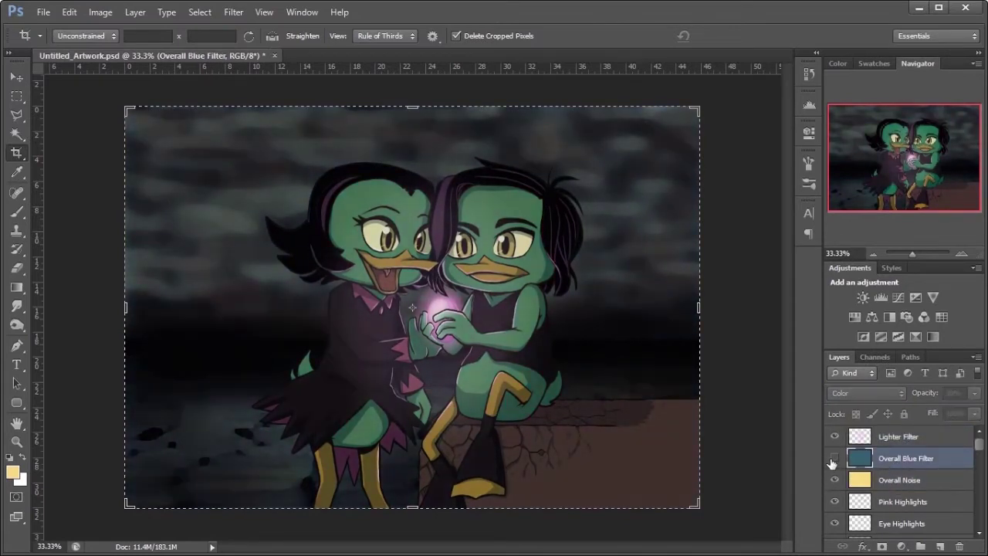
left_click(893, 438)
left_click(891, 460)
left_click(834, 458)
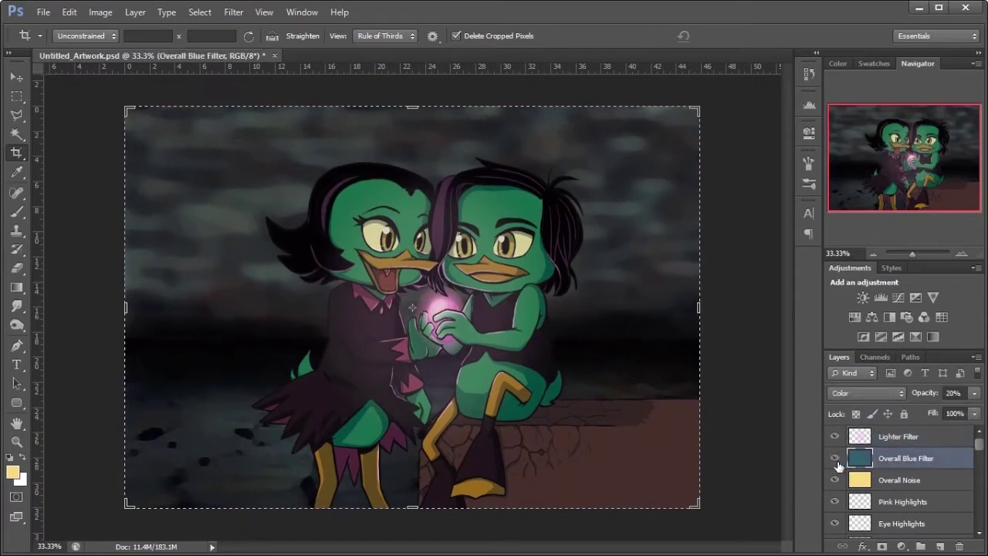
left_click(889, 439)
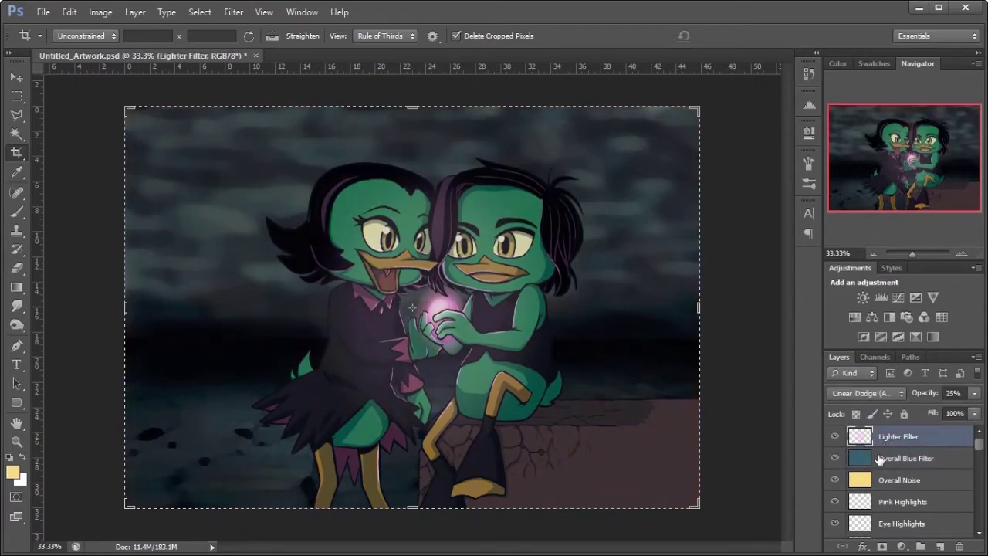
Try the Overall Noise layer above Overall Blue Filter, toggle its visibility to compare, and return it below the blue filter.
left_click_drag(894, 480, 894, 458)
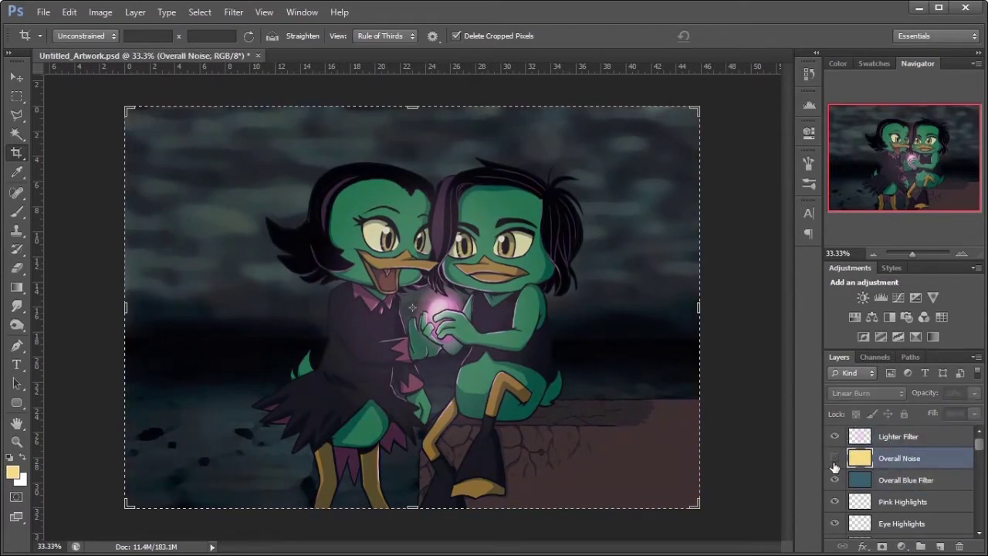
left_click(899, 475)
left_click(902, 466)
left_click(832, 465)
left_click(833, 460)
left_click(895, 479)
left_click_drag(895, 480, 889, 463)
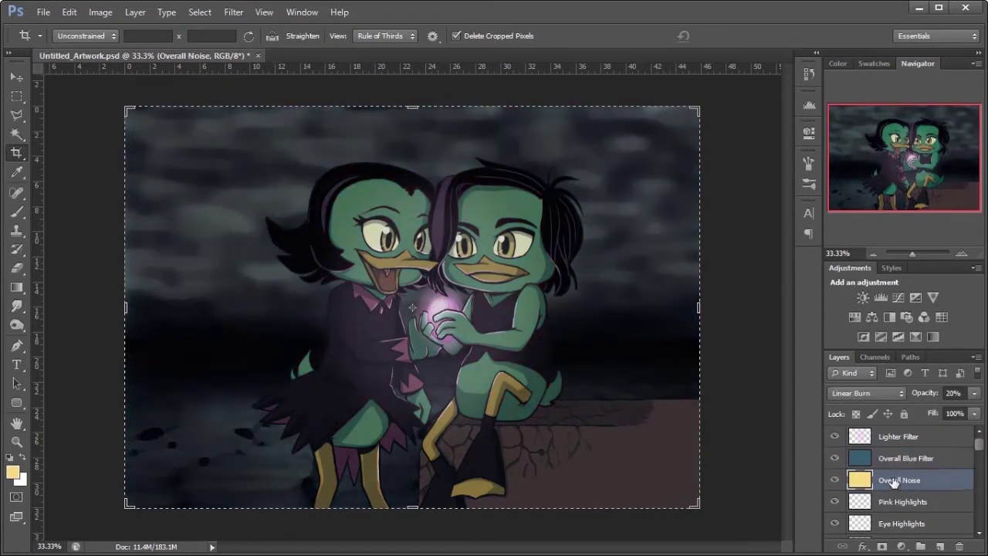
left_click(887, 480)
left_click(887, 495)
left_click(888, 479)
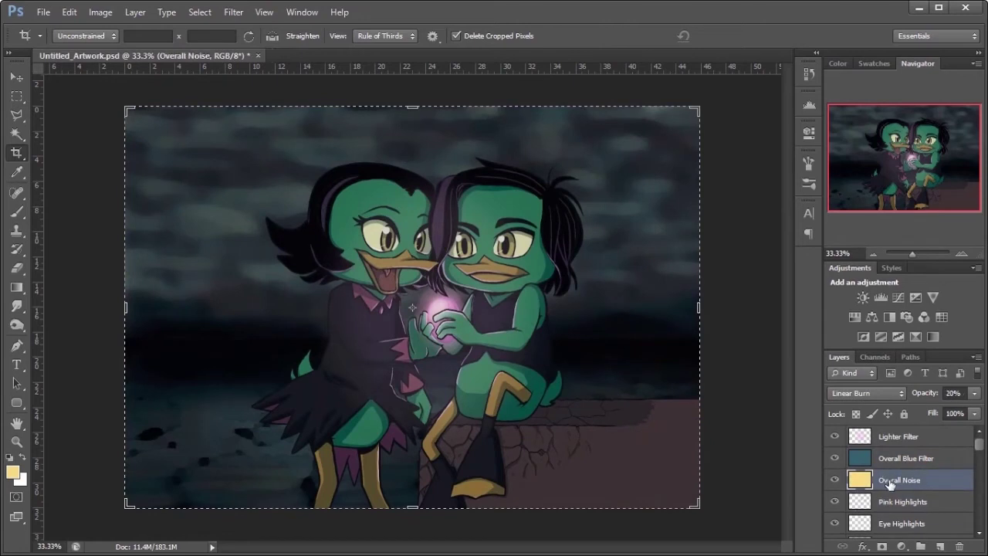
Set the Overall Blue Filter layer's opacity to 30% and save the document.
left_click(889, 466)
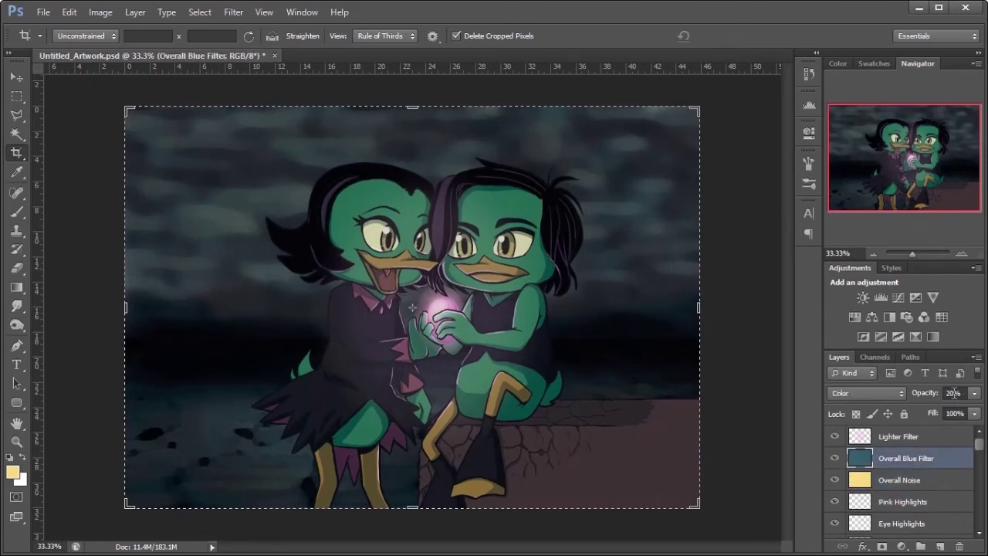
left_click(900, 482)
left_click(897, 456)
left_click(895, 479)
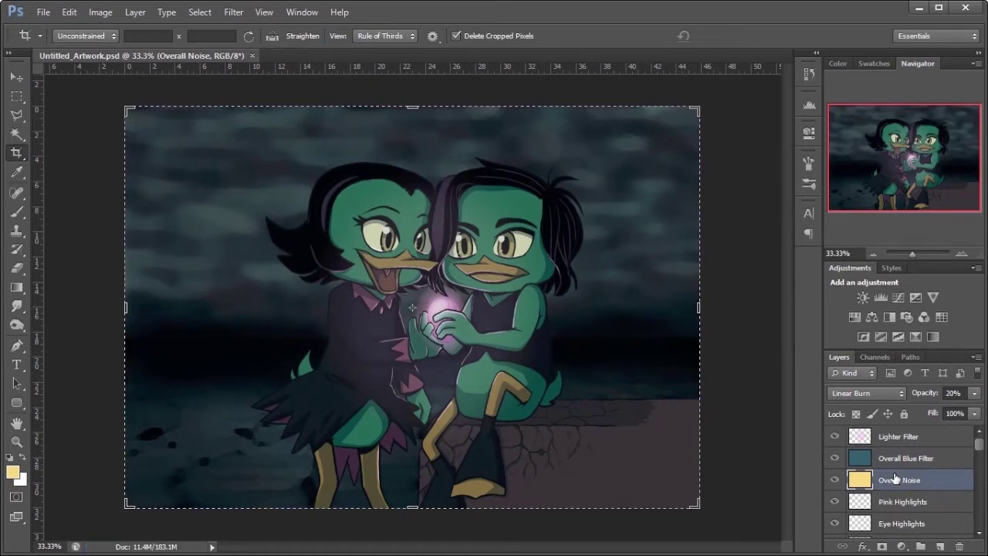
Duplicate the Lighter Filter layer.
left_click(903, 437)
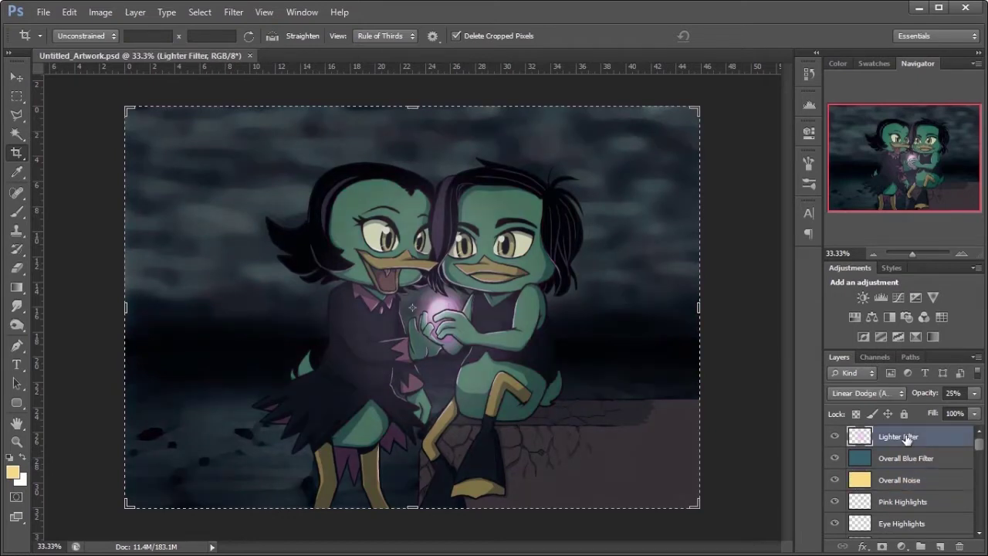
key("ctrl+j")
left_click(893, 452)
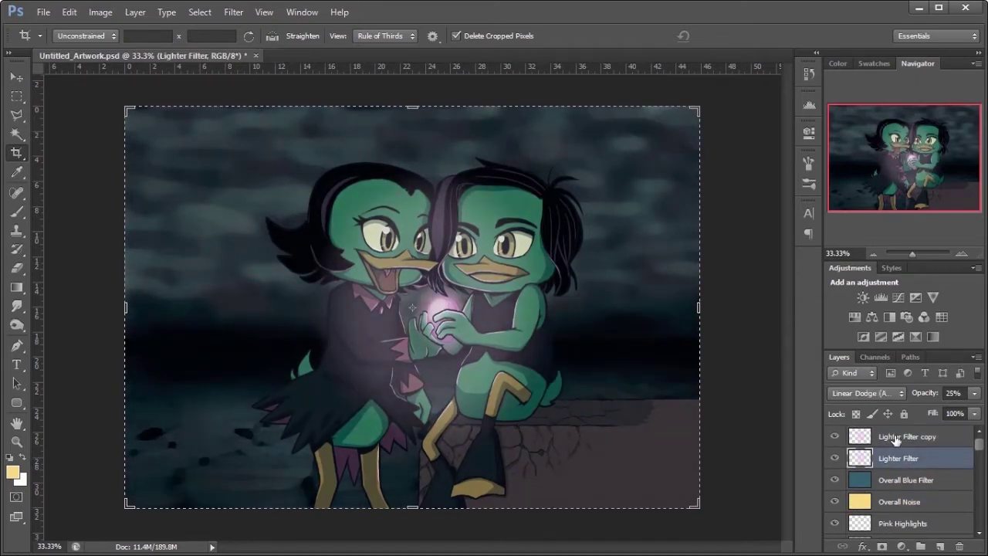
Try several blend modes on the Lighter Filter copy layer and set it to Vivid Light.
left_click(895, 440)
left_click(881, 393)
left_click(874, 79)
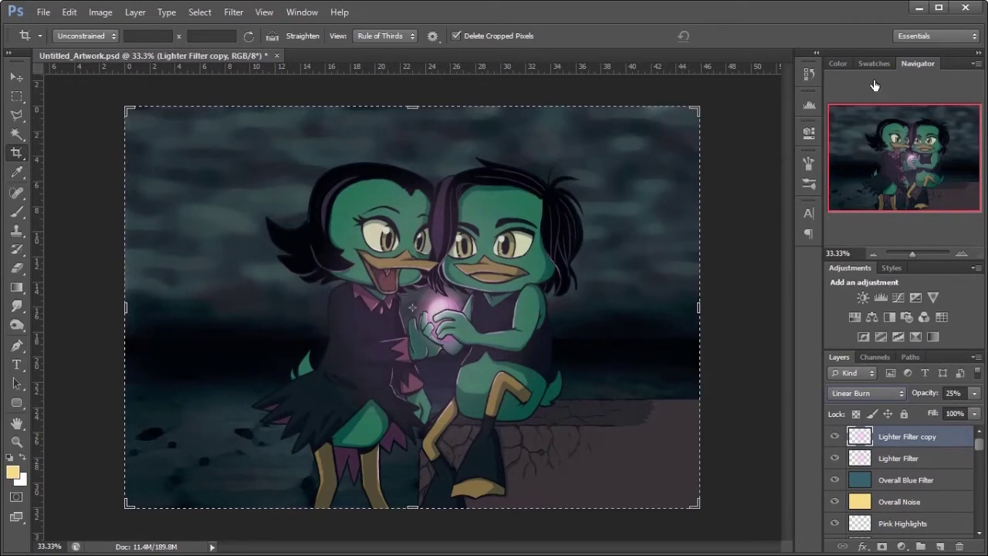
key("Down")
key("Down")
key("Down")
key("Down")
key("Down")
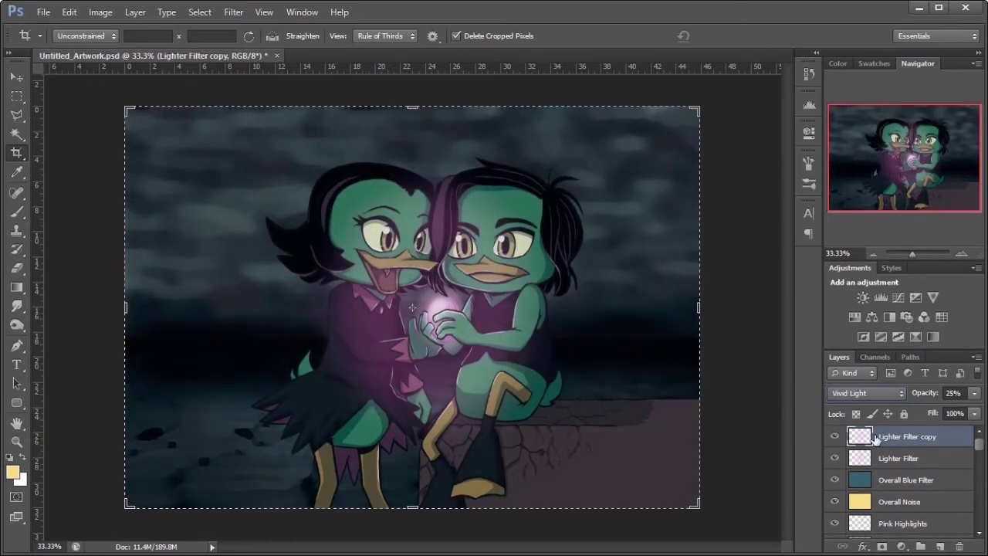
Shrink the Lighter Filter copy's glow with Free Transform and reposition it around the orb in the characters' hands.
key("ctrl+t")
left_click_drag(306, 161, 349, 211)
left_click_drag(489, 284, 477, 264)
key("Return")
key("c")
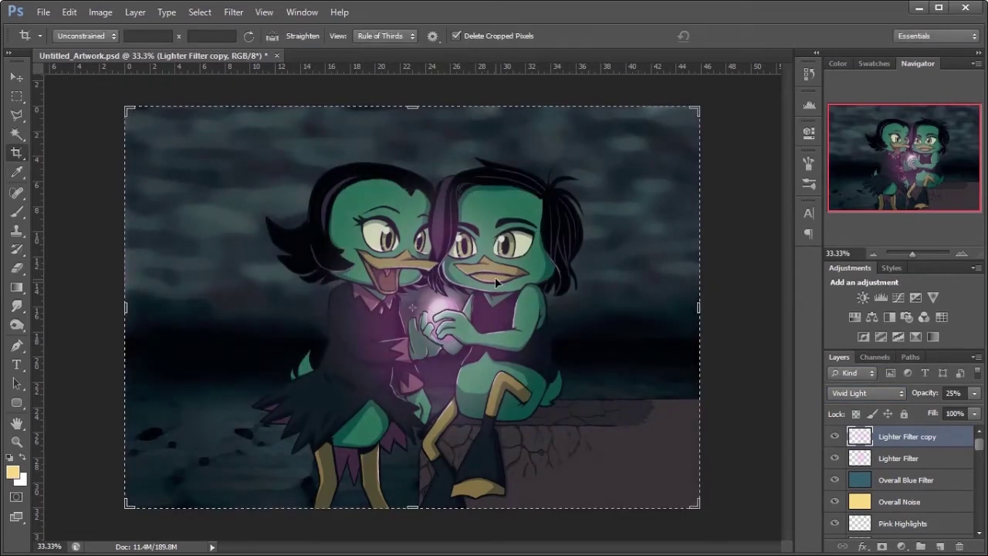
Toggle the original Lighter Filter layer's visibility to compare the glow with and without it.
left_click(884, 460)
left_click(888, 440)
left_click(896, 475)
left_click(892, 460)
left_click(833, 458)
left_click(833, 459)
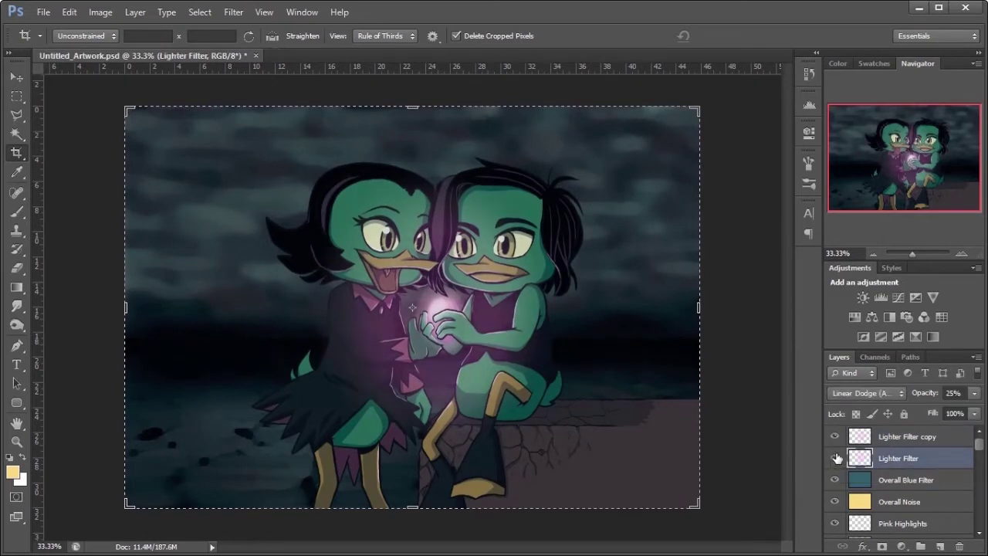
left_click(898, 438)
left_click(899, 477)
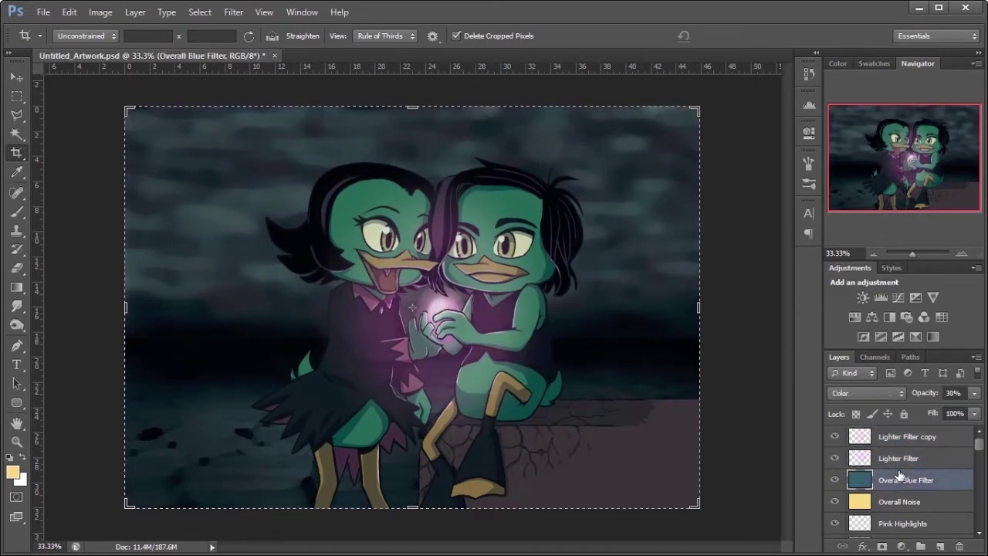
Hide the Lighter Filter copy layer and move the original Lighter Filter layer below Overall Noise.
left_click(834, 436)
left_click(895, 460)
left_click_drag(895, 460, 895, 510)
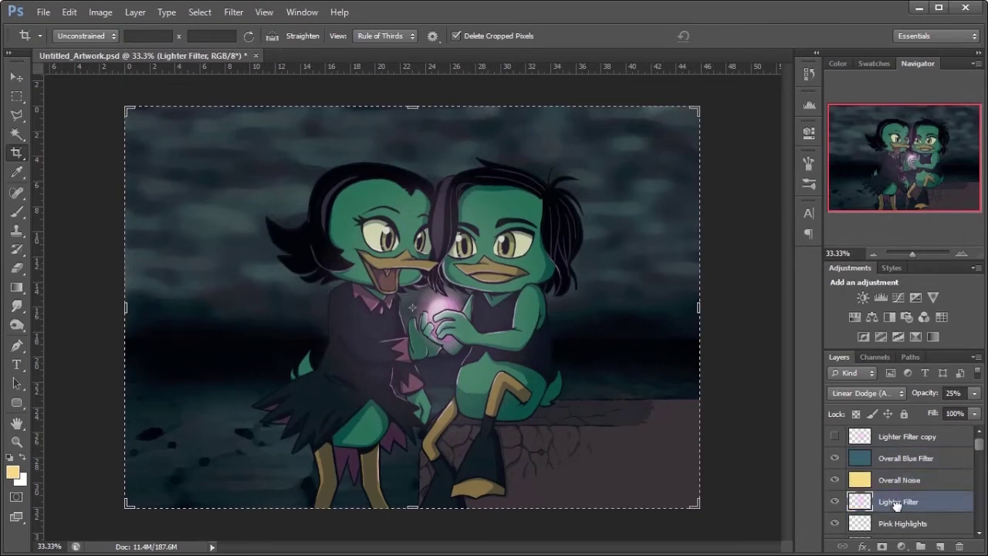
left_click(894, 461)
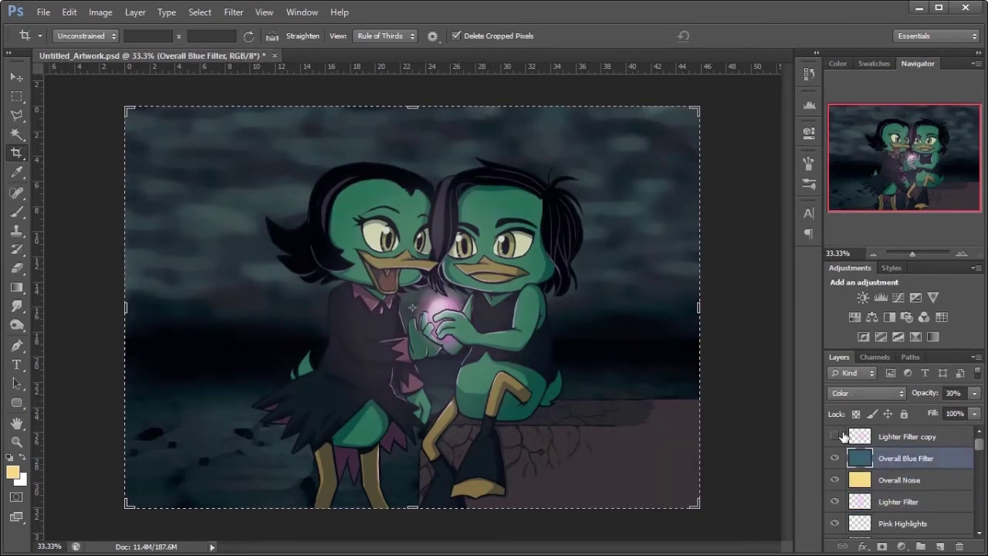
Show the Lighter Filter copy layer and lower its opacity to 20%.
left_click(834, 437)
left_click(888, 437)
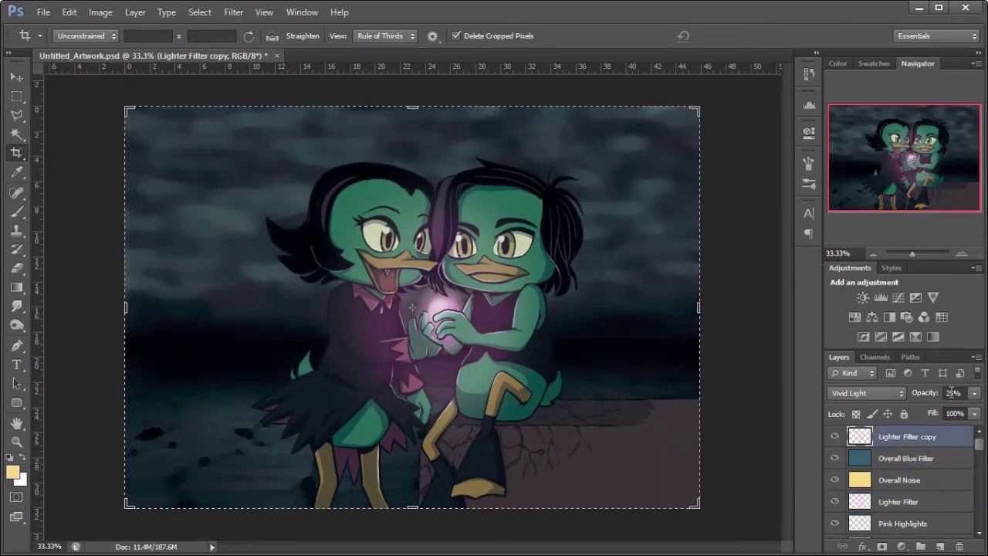
left_click(890, 469)
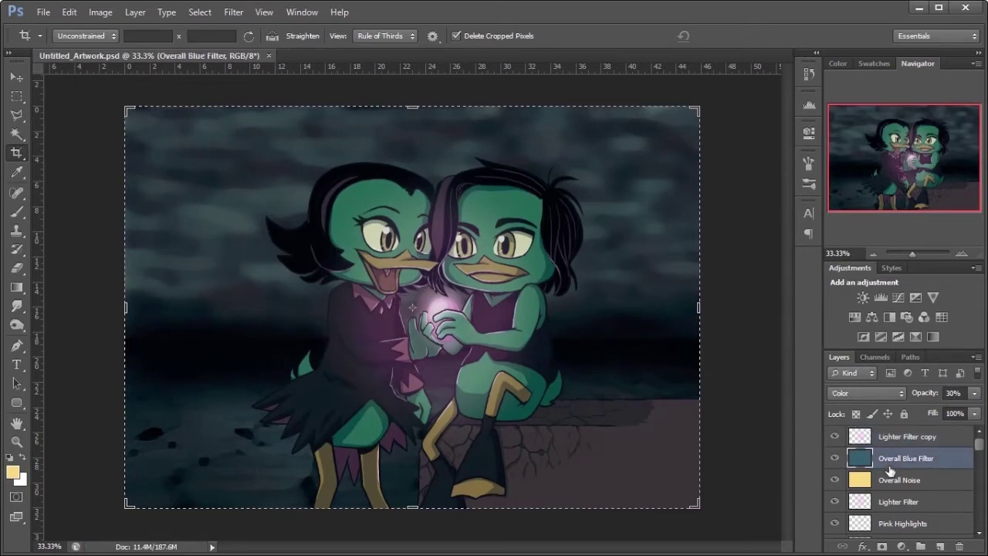
Duplicate the Fog layer and hide the Fog copy.
left_click_drag(976, 466, 976, 534)
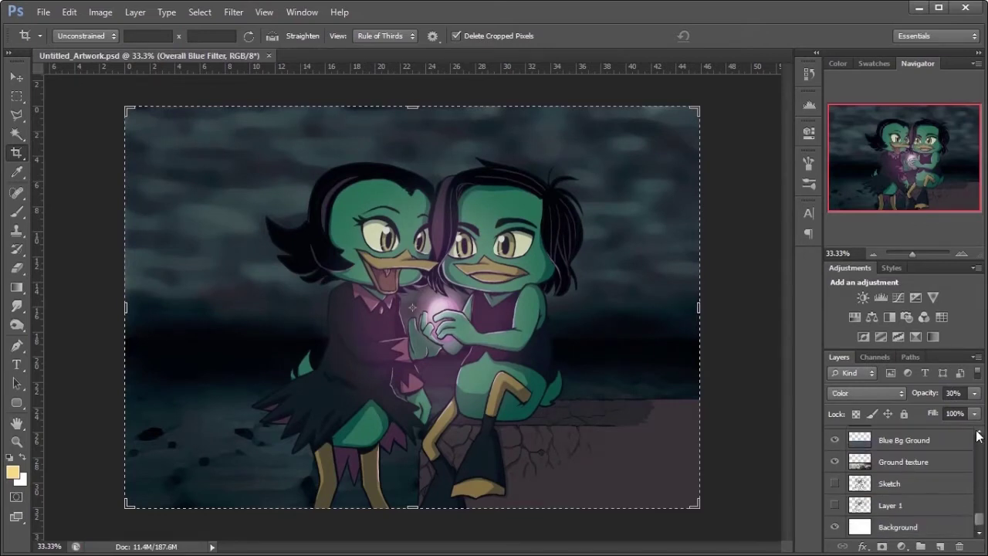
scroll(979, 436, "up", 5)
left_click(885, 462)
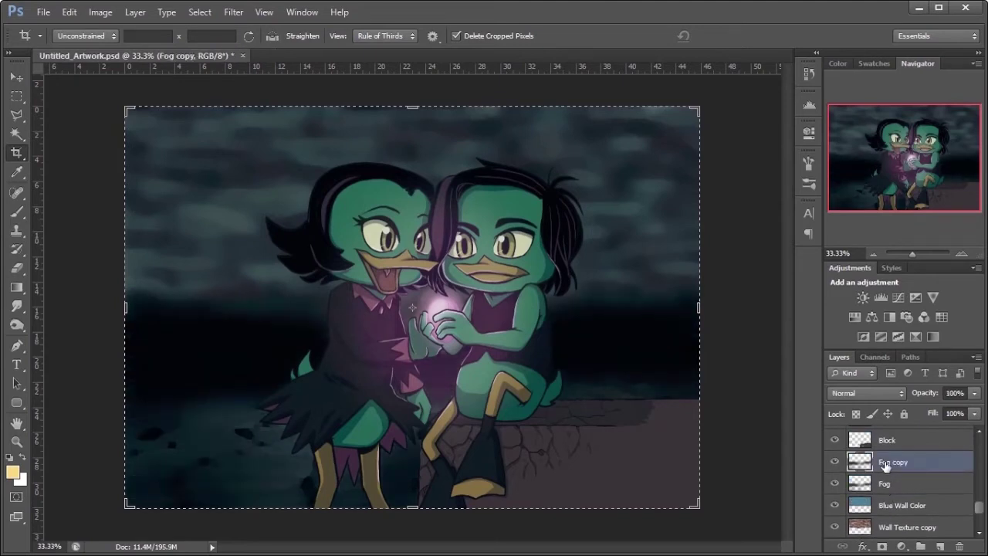
left_click(834, 462)
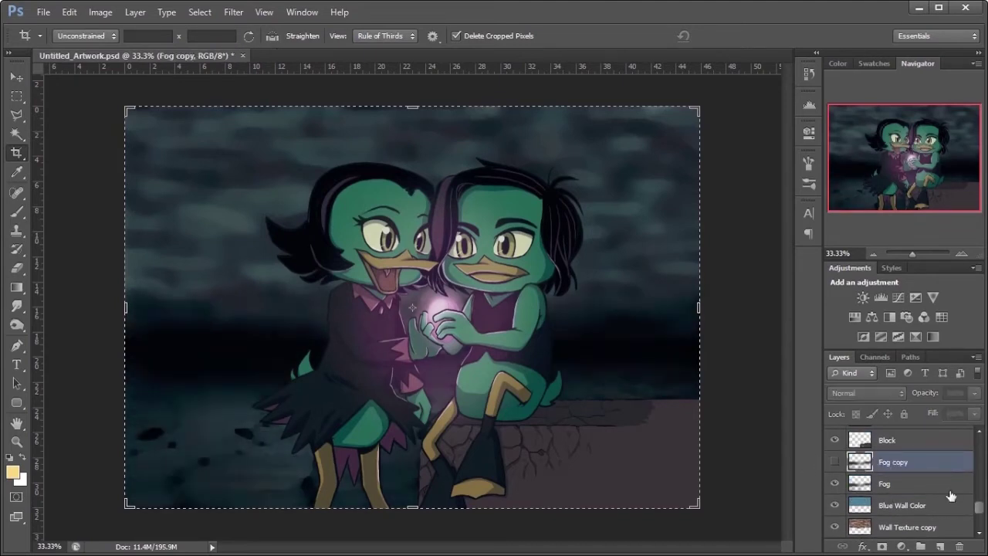
Toggle the Bg Lines layer's visibility to examine what it adds to the scene, and select that layer.
scroll(977, 436, "up", 4)
left_click_drag(978, 500, 981, 456)
left_click(834, 497)
left_click(834, 498)
left_click(834, 497)
left_click(834, 498)
left_click(892, 498)
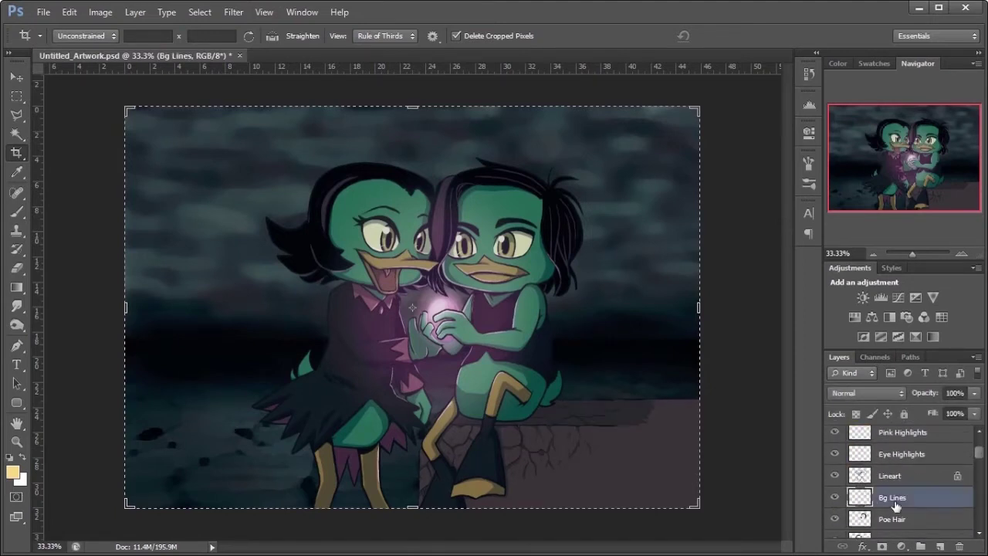
Outline the horizon band beside the left character with the Polygonal Lasso on the Bg Lines layer, and deselect it.
key("l")
left_click(306, 304)
left_click(337, 338)
left_click(309, 351)
left_click(100, 382)
left_click(91, 308)
double_click(199, 309)
key("ctrl+d")
Outline the horizon band beside the right character with the Polygonal Lasso, deselect it, and save the document.
left_click(504, 359)
left_click(749, 356)
left_click(710, 281)
left_click(396, 307)
left_click(369, 339)
left_click(503, 359)
key("ctrl+d")
key("ctrl+s")
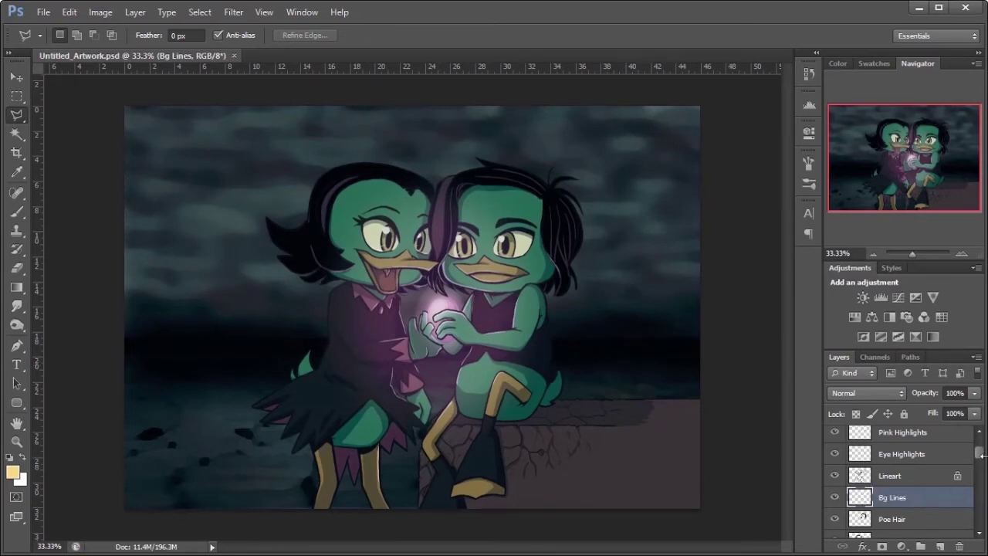
left_click_drag(982, 455, 980, 445)
left_click(896, 446)
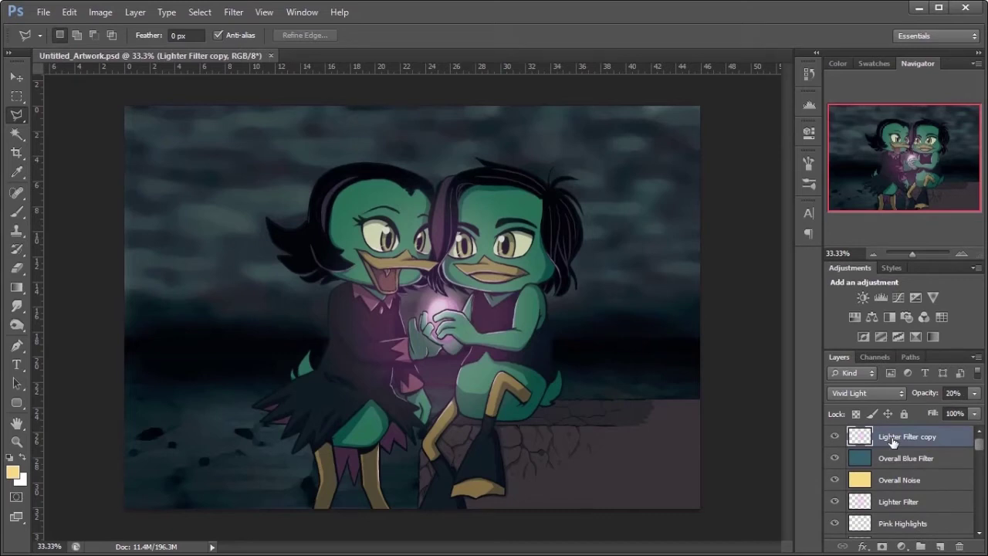
left_click(234, 12)
mouse_move(344, 227)
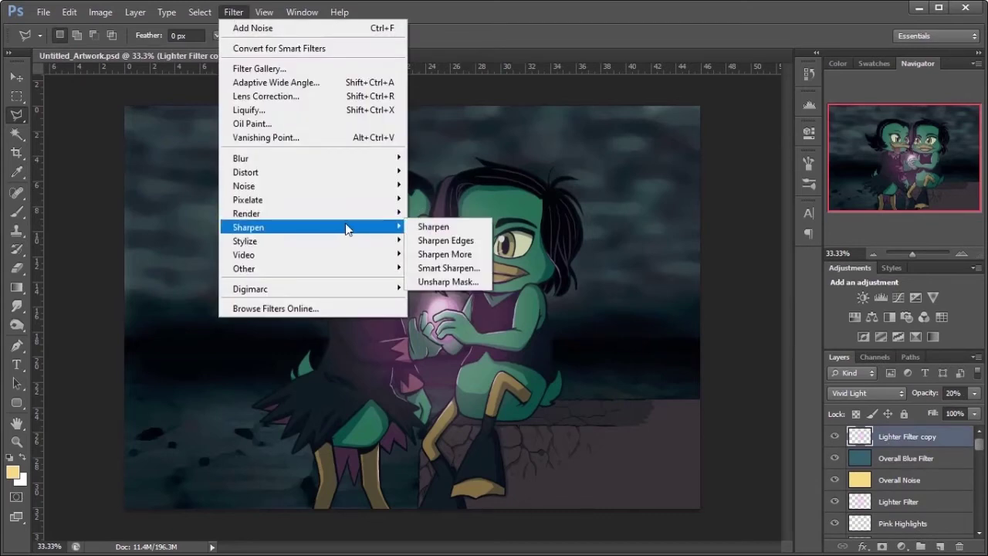
left_click(436, 281)
left_click(775, 145)
key("l")
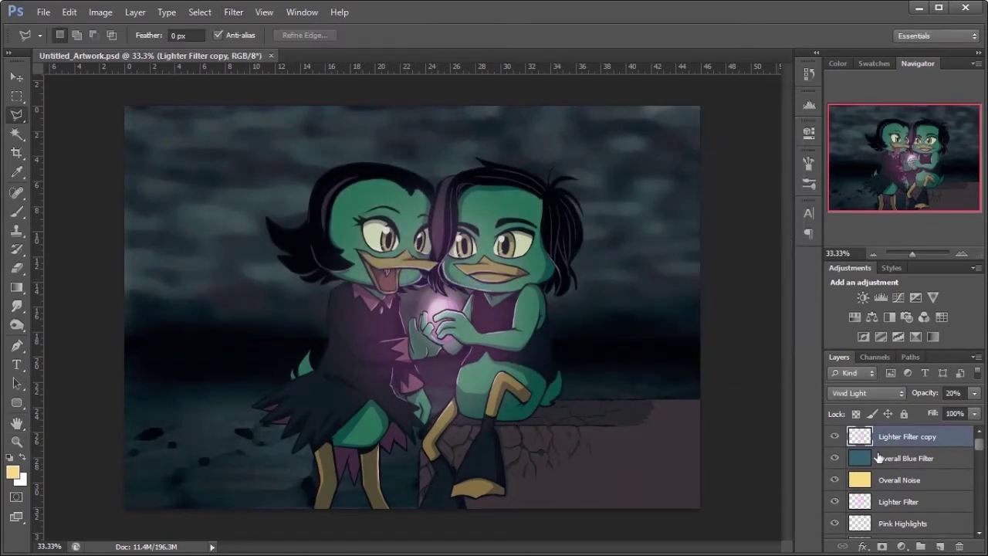
In Magica and Poe amulet glow 3-7-2021.jpg, place a copy of the artwork on a layer above the Background at 30% opacity.
left_click(880, 459)
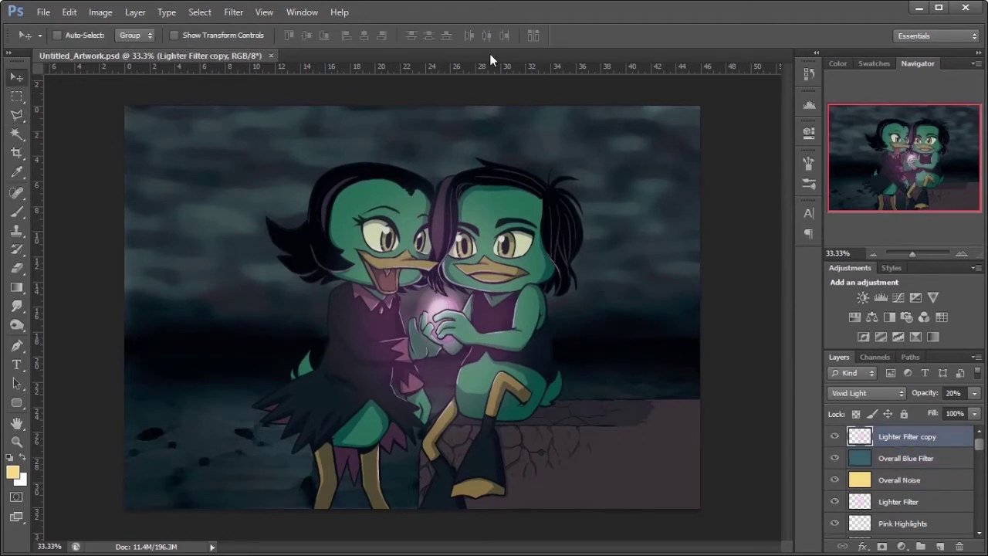
left_click_drag(489, 54, 489, 54)
left_click_drag(438, 231, 439, 231)
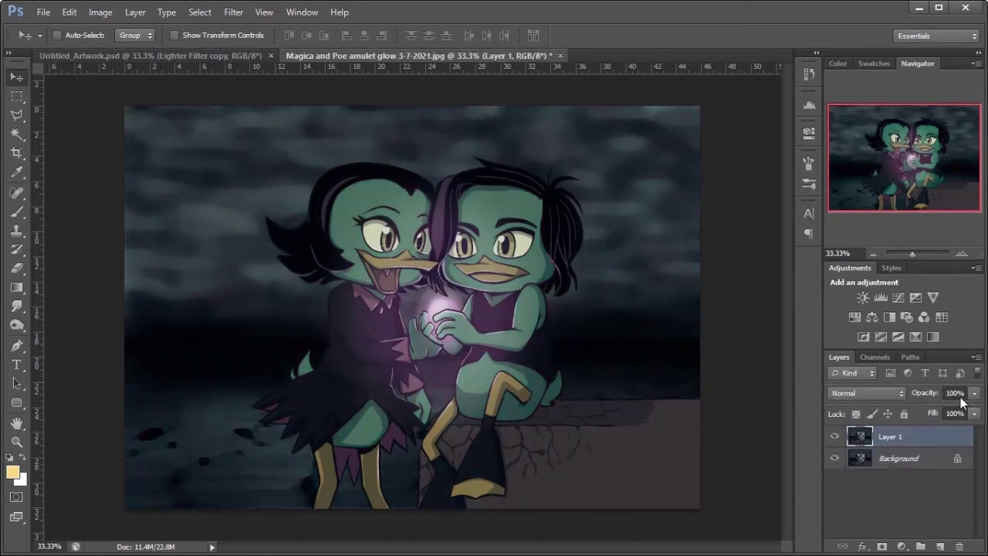
type("30")
Try blend modes from Multiply through Subtract on Layer 1 and set it to Vivid Light.
left_click(865, 393)
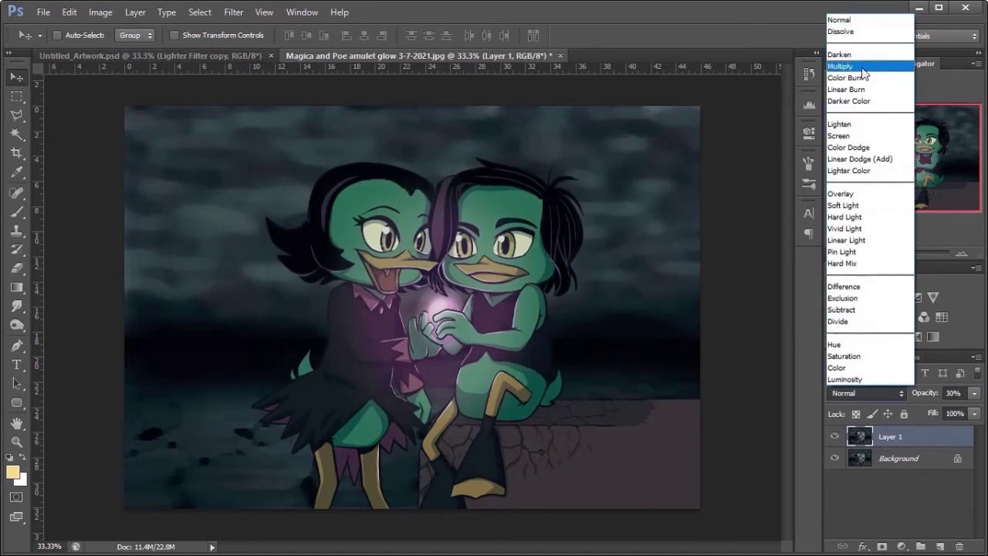
left_click(862, 67)
key("Down")
key("Down")
key("Down")
key("Down")
key("Down")
key("Down")
key("Down")
key("Down")
key("Down")
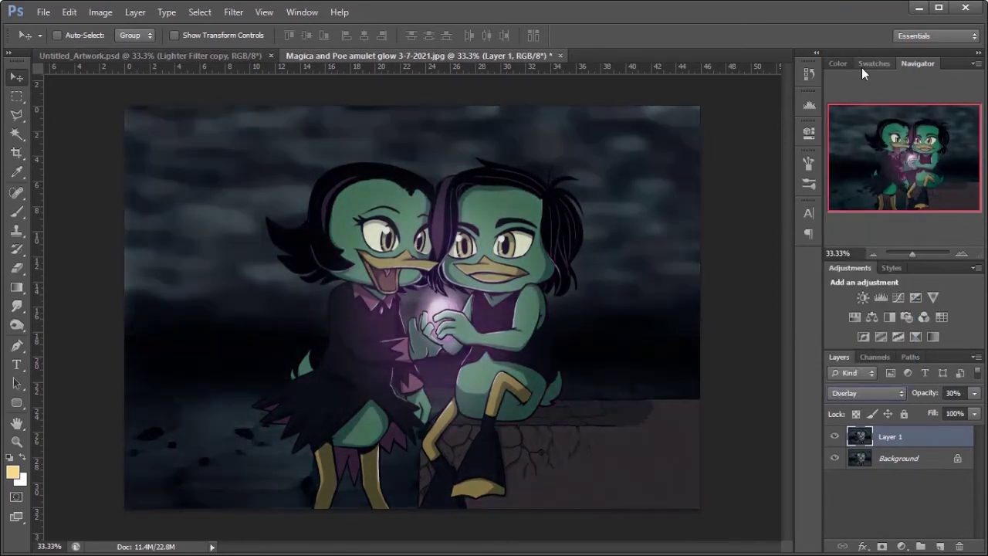
key("Down")
key("Down")
key("Down")
key("Down")
key("Down")
key("Down")
key("Down")
key("Down")
key("Down")
key("Down")
key("Down")
key("Down")
key("Down")
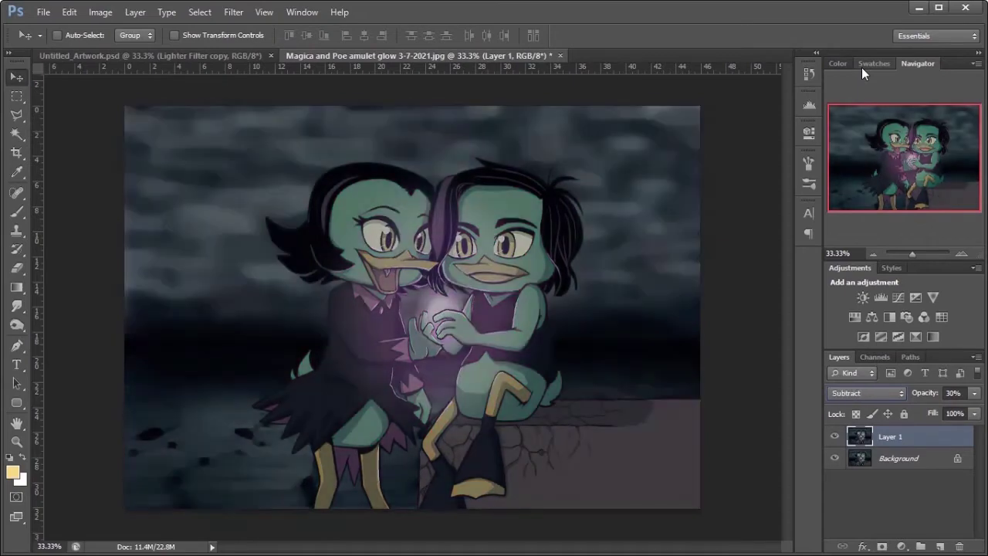
key("Up")
key("Up")
key("Up")
key("Up")
key("Up")
key("Up")
key("Up")
key("Up")
key("Up")
key("Up")
key("Up")
key("Up")
key("Down")
key("Down")
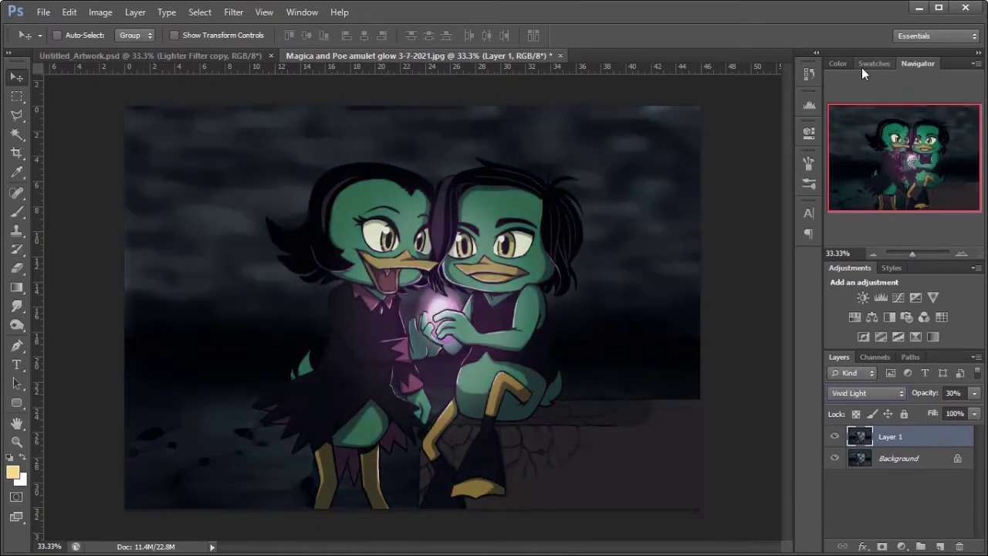
Toggle Layer 1's visibility to compare the artwork with and without the Vivid Light overlay.
left_click(836, 438)
left_click(877, 463)
left_click(882, 442)
left_click(835, 436)
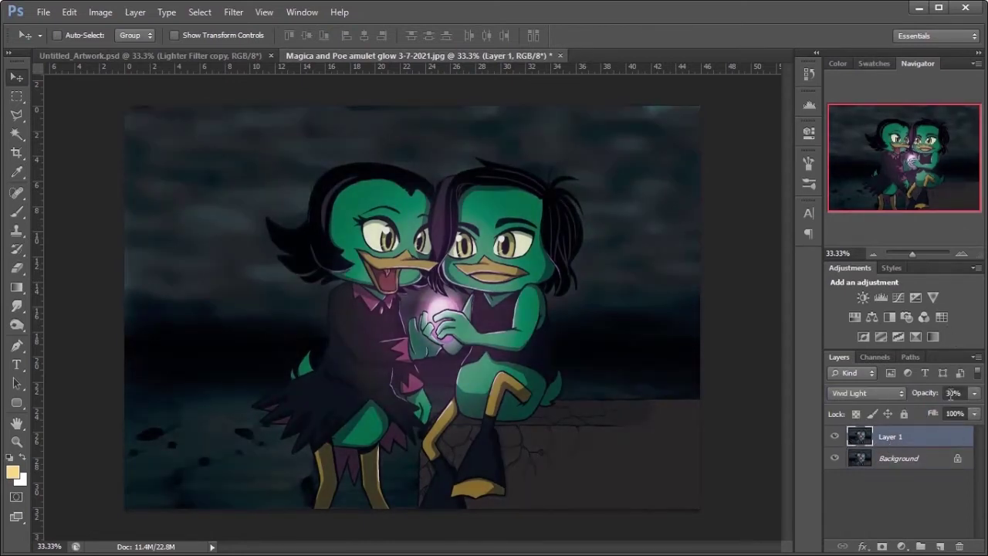
Flatten Layer 1 and the Background into a single image.
left_click(919, 460)
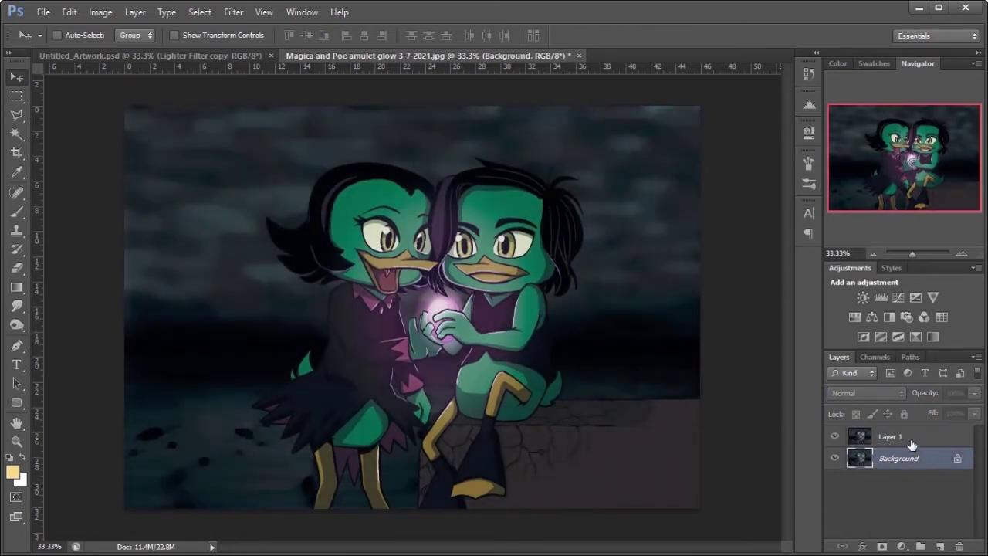
left_click(911, 443)
right_click(889, 461)
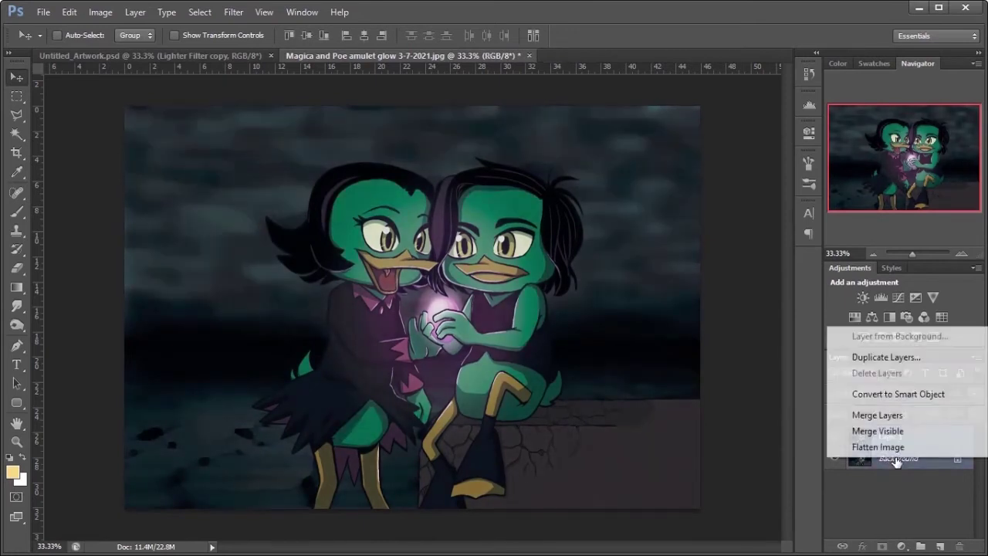
left_click(865, 447)
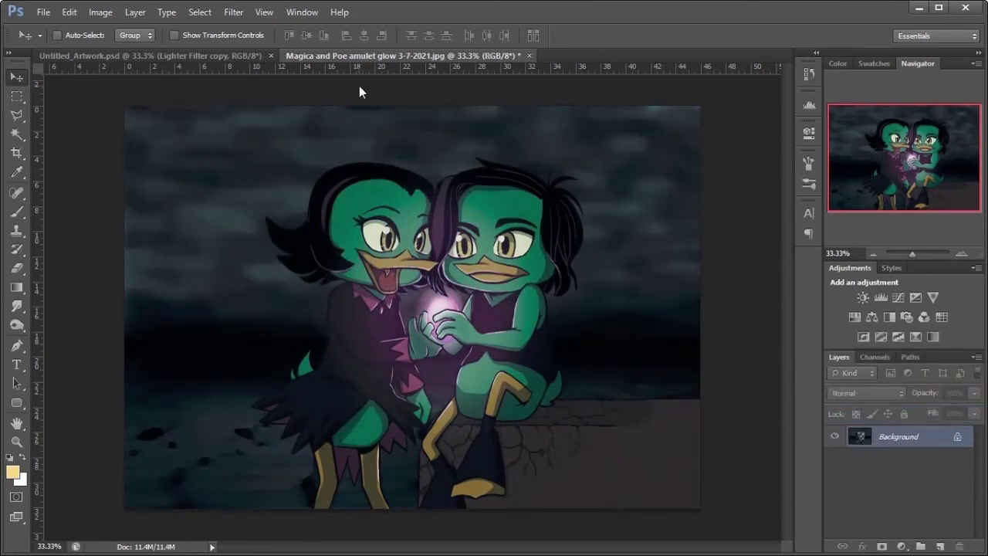
Duplicate the Background, hide the original, and sharpen the copy with Unsharp Mask at amount 75%, radius 4.0 pixels and threshold 16.
key("ctrl+j")
left_click(835, 458)
left_click(233, 12)
mouse_move(392, 227)
left_click(446, 282)
left_click_drag(689, 261, 684, 187)
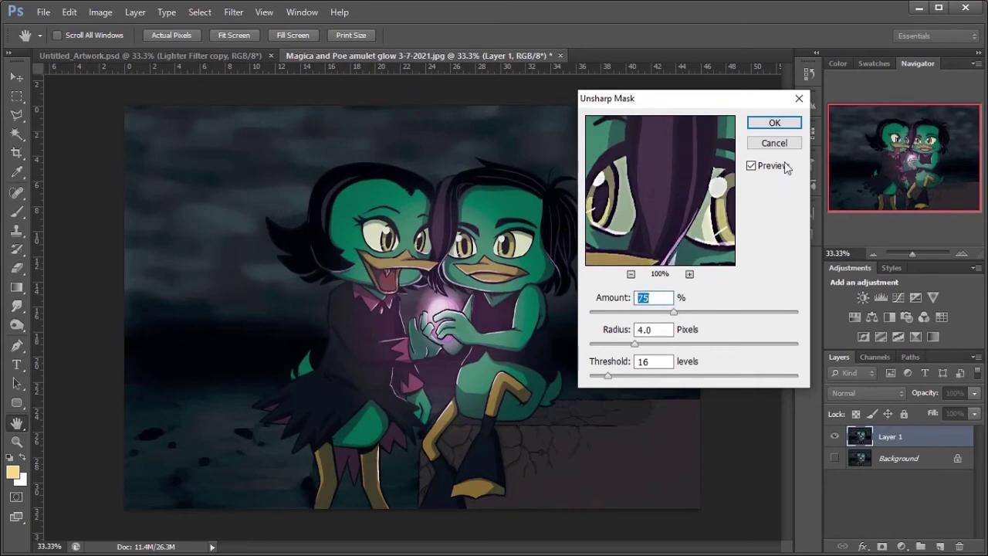
left_click(791, 128)
Flatten the sharpened artwork into one layer and save the image.
left_click(925, 464)
left_click(896, 441)
left_click(22, 457)
left_click(18, 442)
left_click_drag(425, 265, 506, 288)
left_click_drag(566, 311, 528, 320)
left_click_drag(506, 289, 569, 353)
left_click(546, 332)
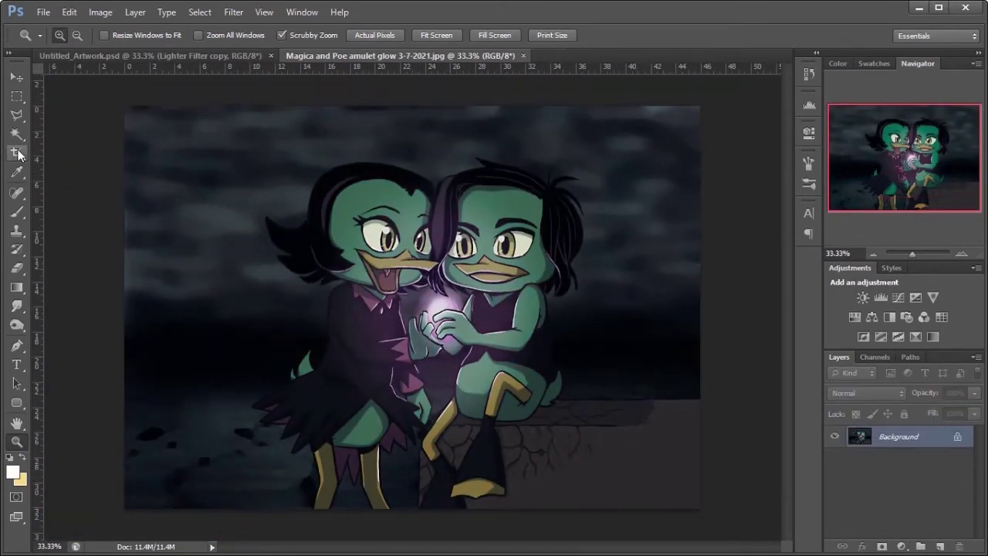
Crop the artwork on all four sides to frame the two characters more closely.
key("c")
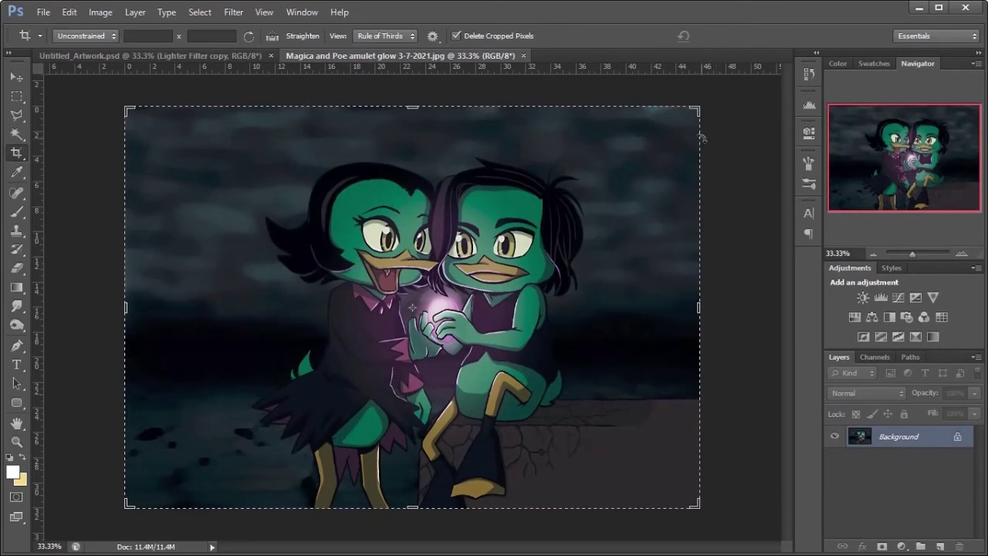
mouse_move(700, 108)
left_mouse_down()
mouse_move(750, 116)
mouse_move(695, 112)
left_mouse_up()
left_click_drag(131, 510, 154, 488)
left_click_drag(670, 306, 658, 304)
left_click_drag(175, 306, 186, 307)
left_click_drag(343, 491, 343, 486)
left_click_drag(414, 129, 414, 143)
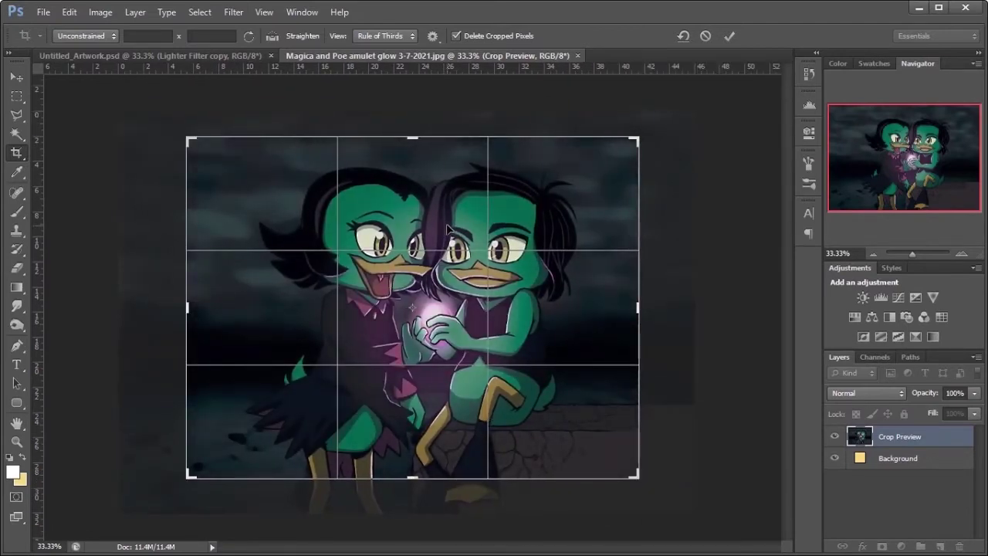
left_click_drag(408, 482, 407, 491)
left_click_drag(636, 302, 634, 302)
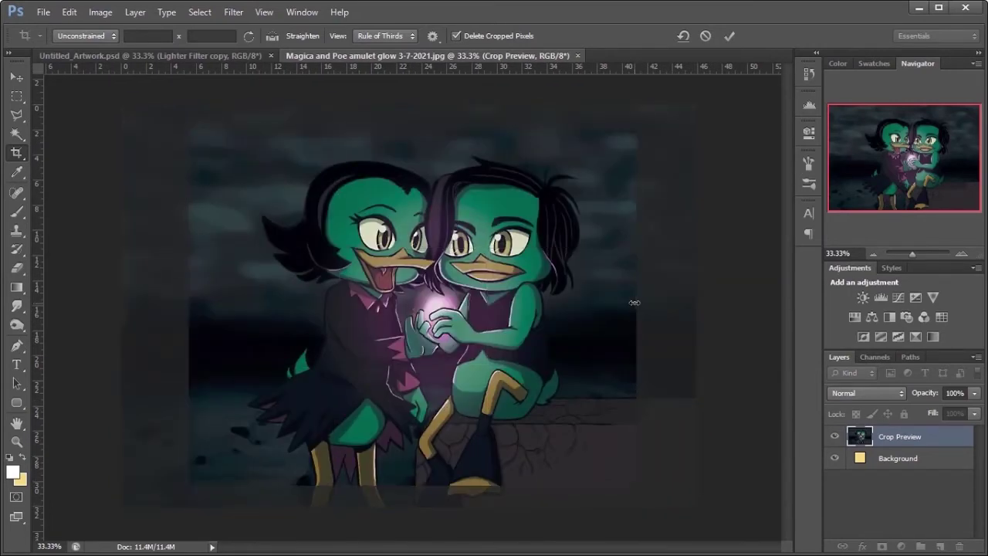
key("Return")
Crop the image slightly tighter again at both sides and the lower edge.
left_click(16, 442)
left_click_drag(397, 230, 518, 334)
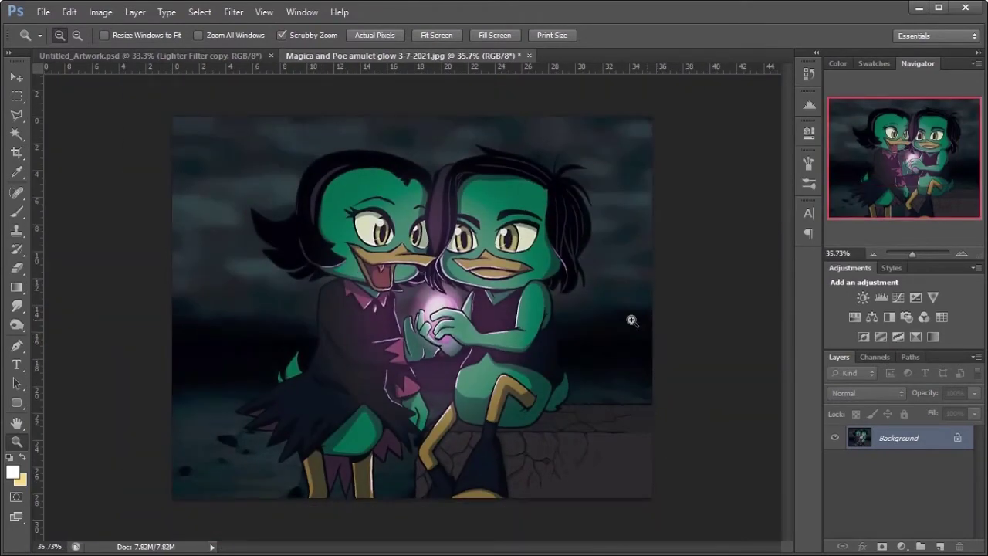
left_click(19, 152)
left_click(409, 446)
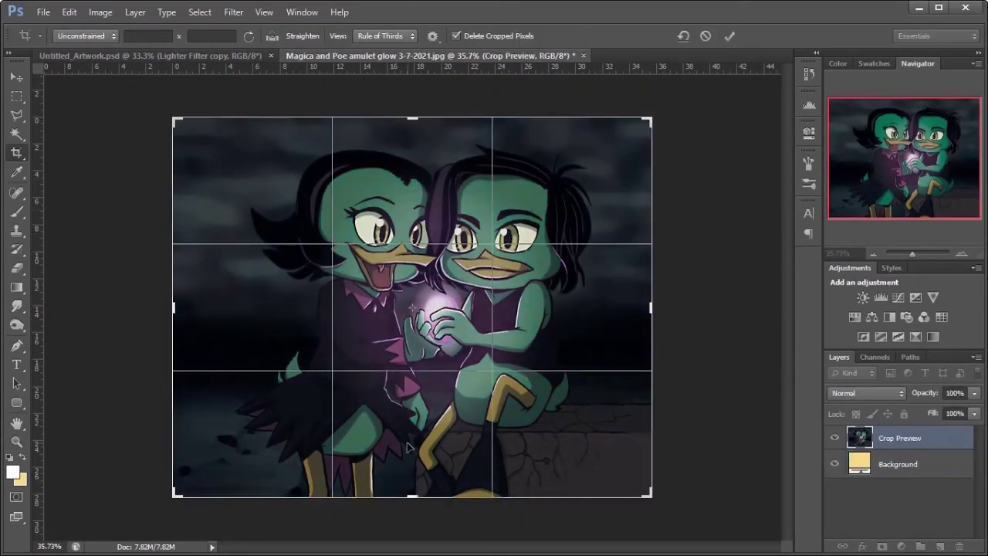
left_click_drag(410, 500, 410, 494)
left_click_drag(173, 310, 180, 310)
left_click_drag(652, 303, 647, 306)
left_click_drag(185, 311, 202, 311)
key("Return")
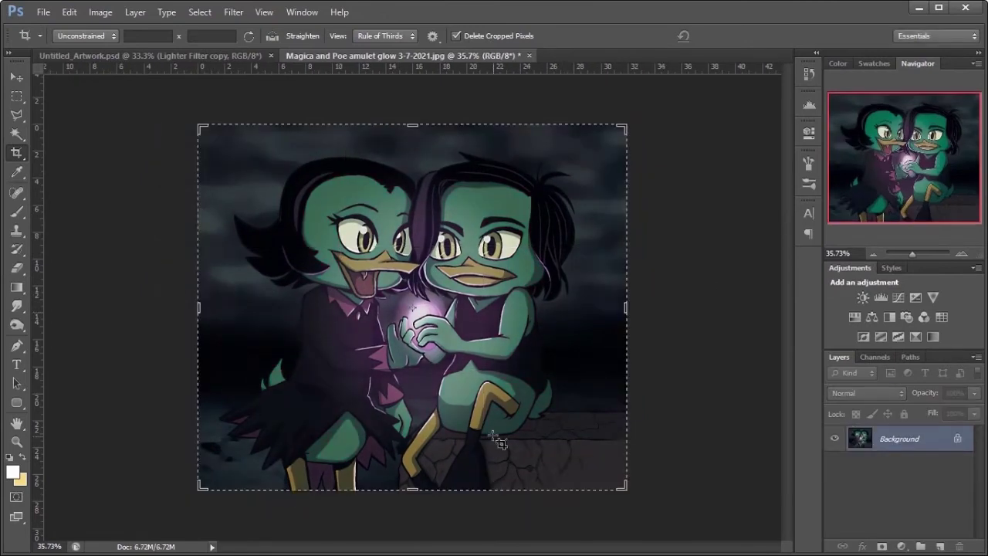
Add a new layer, set the foreground color to black, and fill a full-width strip along the artwork's upper edge.
left_click(937, 546)
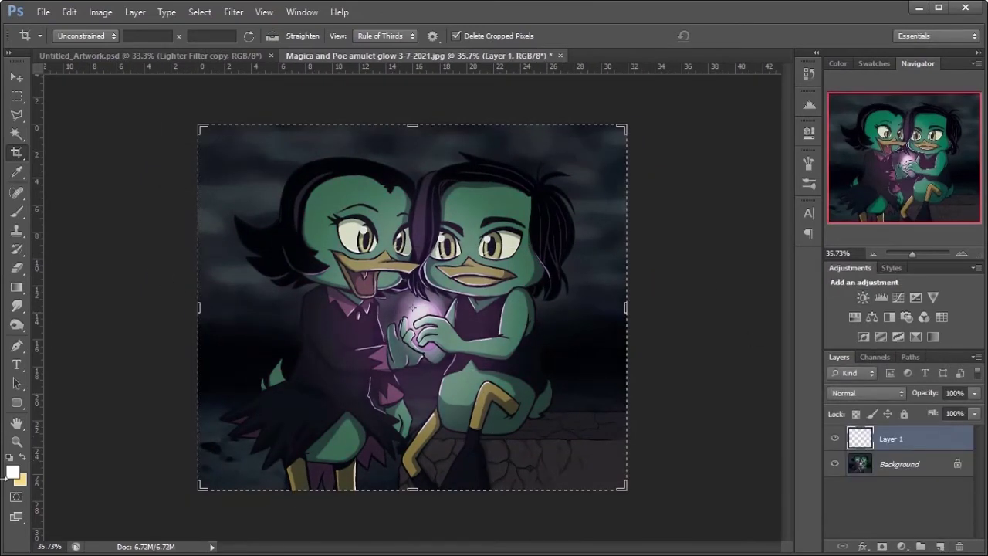
left_click(11, 473)
left_click(475, 413)
key("Return")
left_click(16, 96)
left_click_drag(198, 123, 712, 175)
key("alt+BackSpace")
Move the strip selection to the artwork's lower edge and fill it with black as a matching letterbox bar.
left_click_drag(512, 148, 498, 464)
key("alt+BackSpace")
key("ctrl+d")
key("ctrl+alt+z")
key("ctrl+alt+z")
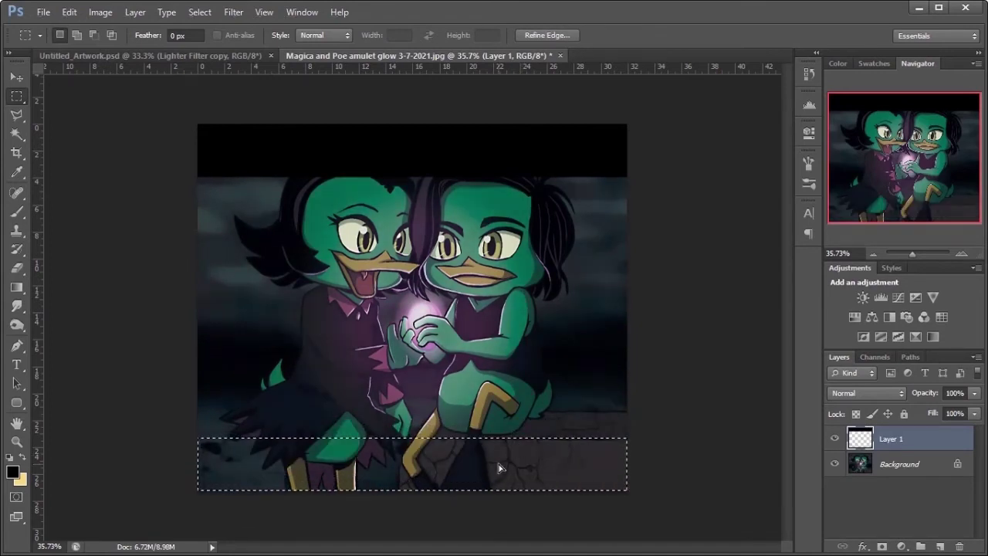
key("alt+BackSpace")
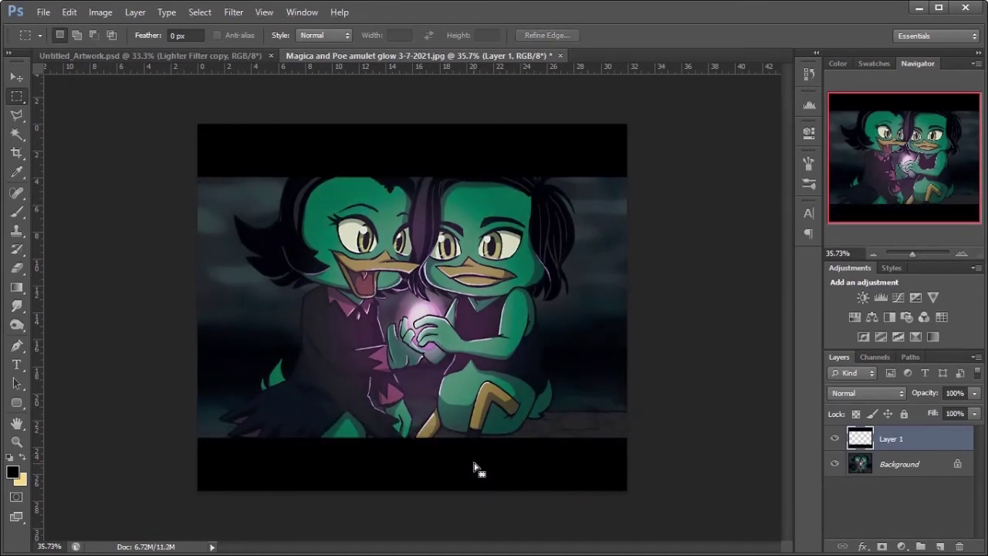
Crop the canvas from above and below to thin both black bars, leaving a height of about 23 cm.
left_click(19, 153)
left_click_drag(412, 124, 412, 140)
left_click_drag(410, 490, 411, 464)
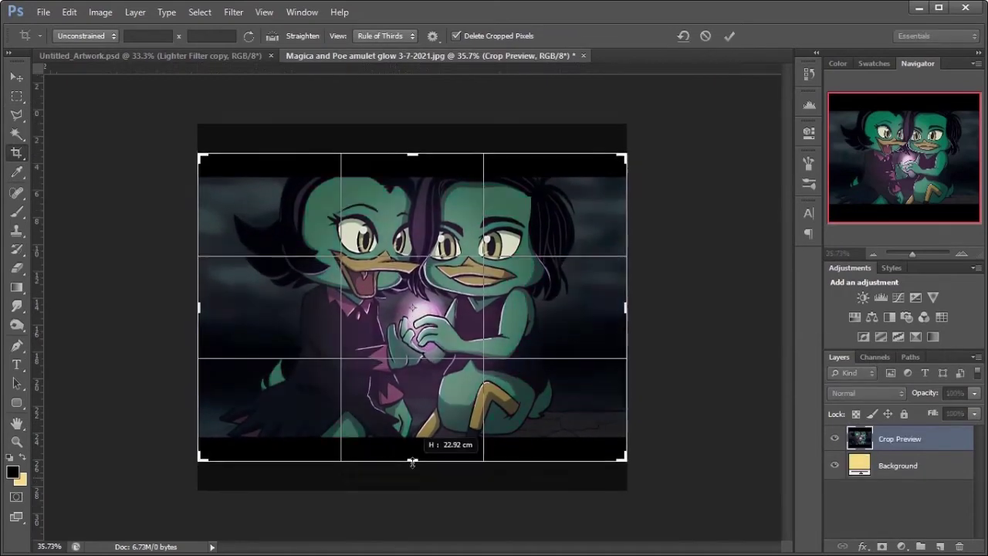
key("Return")
Select the Background layer and place horizontal guides at the canvas's upper and lower edges and just inside each black bar.
left_click(899, 460)
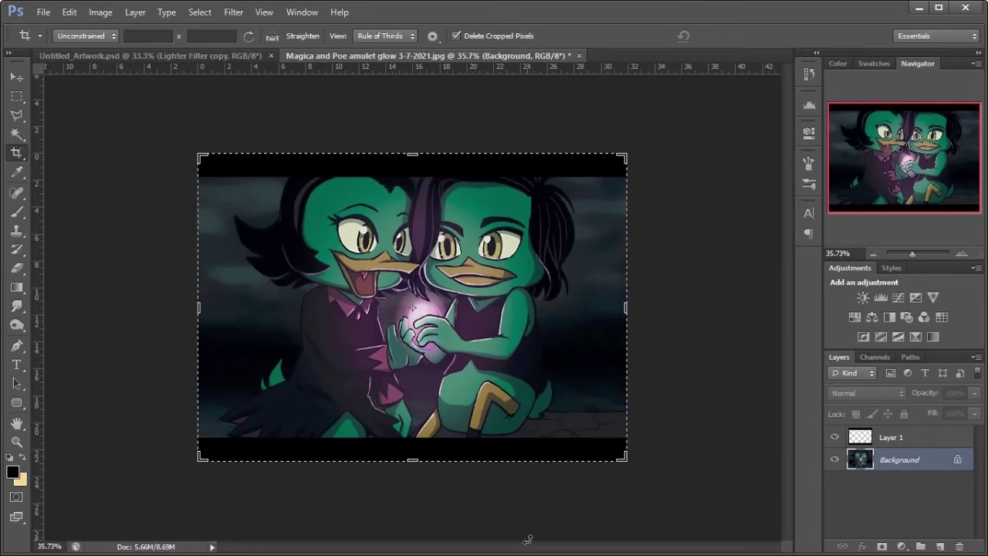
left_click_drag(188, 68, 170, 461)
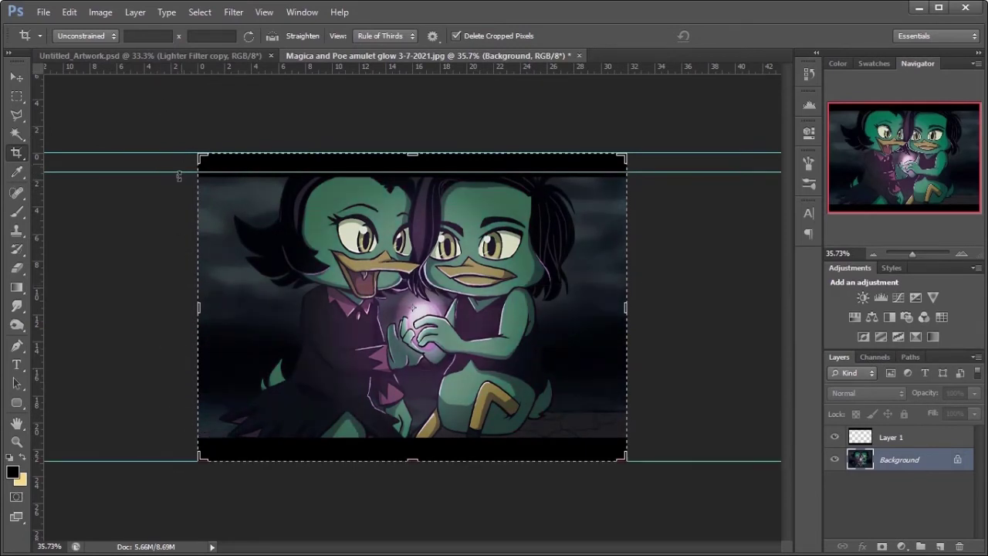
left_click_drag(185, 62, 178, 443)
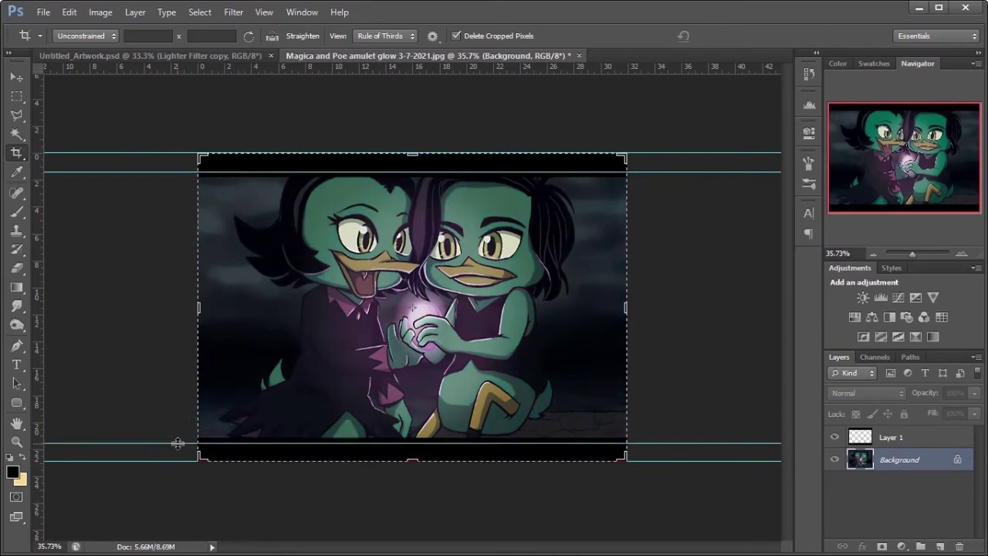
On Layer 1, select the upper black bar, shrink it vertically to end at the inner guide, and deselect.
left_click(889, 442)
left_click(17, 96)
left_click_drag(199, 154, 782, 195)
key("ctrl+t")
left_click_drag(412, 197, 413, 173)
key("Return")
left_click(199, 11)
left_click(210, 40)
Select the lower black bar, shrink it vertically to start at the inner guide, and deselect.
left_click_drag(189, 433, 665, 460)
key("ctrl+t")
left_click_drag(412, 434, 413, 438)
key("Return")
left_click(200, 12)
left_click(212, 37)
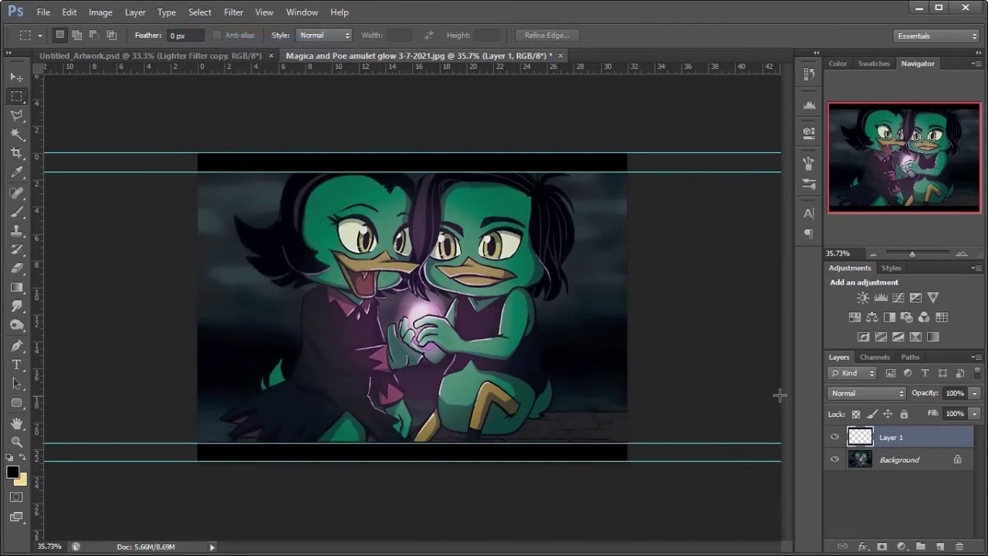
Copy the stone texture image into the artwork and align it with the lower-right corner, directly above the lower black bar.
left_click(21, 445)
mouse_move(538, 426)
left_mouse_down()
mouse_move(595, 440)
mouse_move(548, 430)
left_mouse_up()
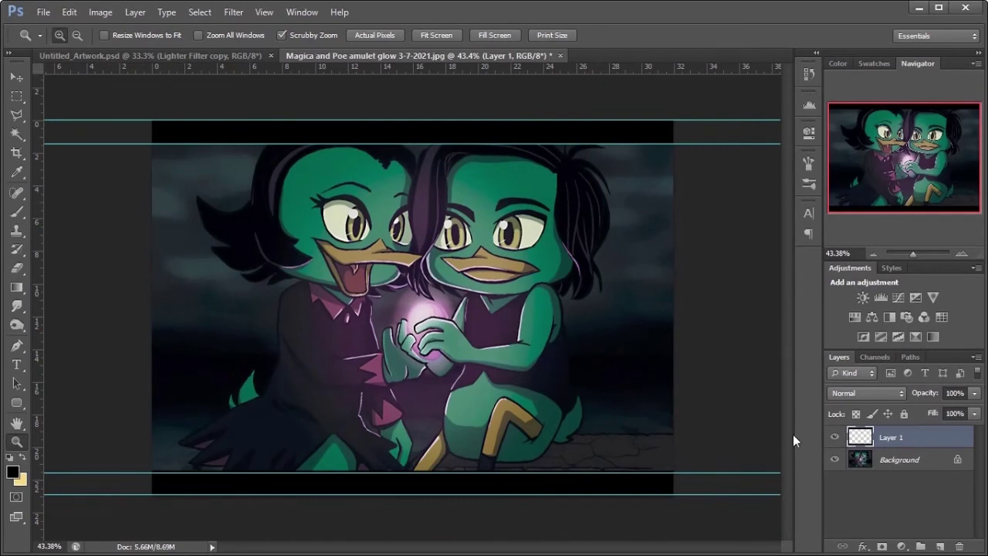
left_click_drag(594, 57, 592, 154)
left_click(17, 78)
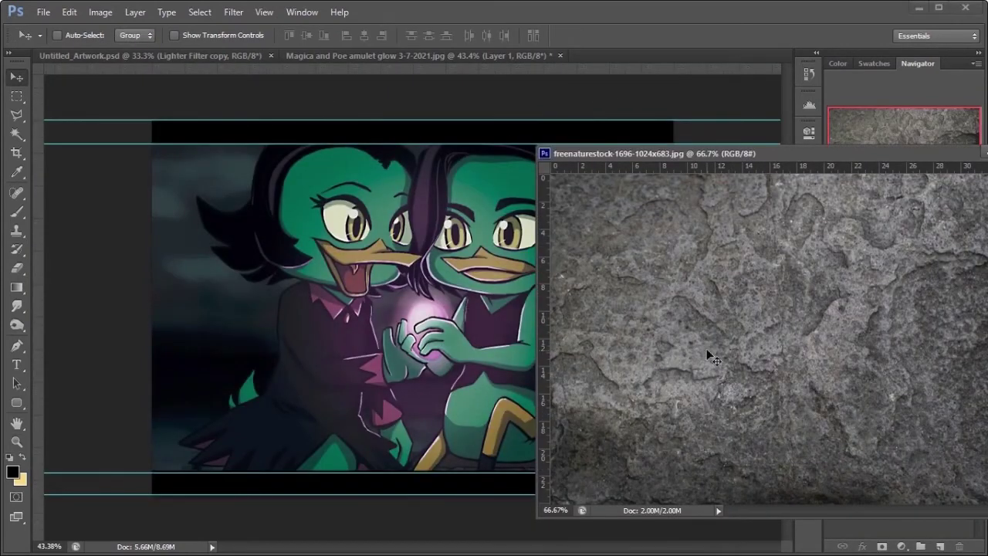
left_click_drag(709, 353, 396, 411)
left_click_drag(919, 154, 717, 159)
left_click(834, 158)
left_click_drag(511, 377, 572, 340)
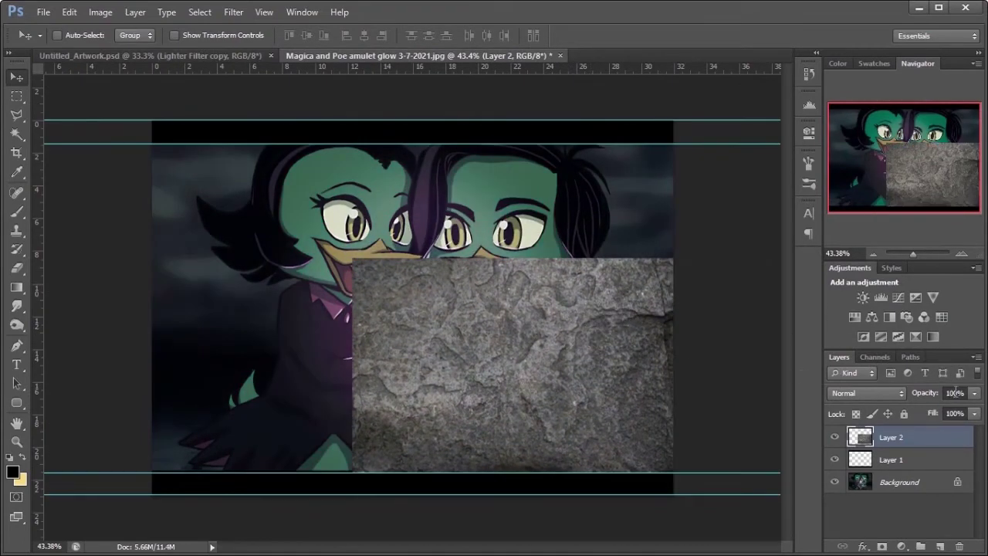
Set the stone texture's opacity to 20% and distort it into a low perspective strip covering the stone ledge.
type("20")
key("Return")
key("ctrl+t")
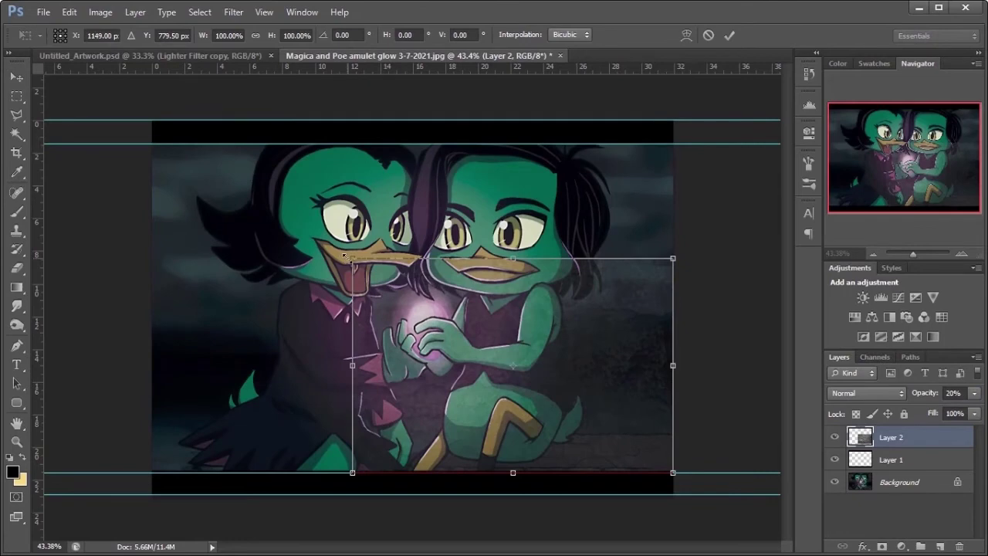
left_click_drag(352, 262, 320, 430)
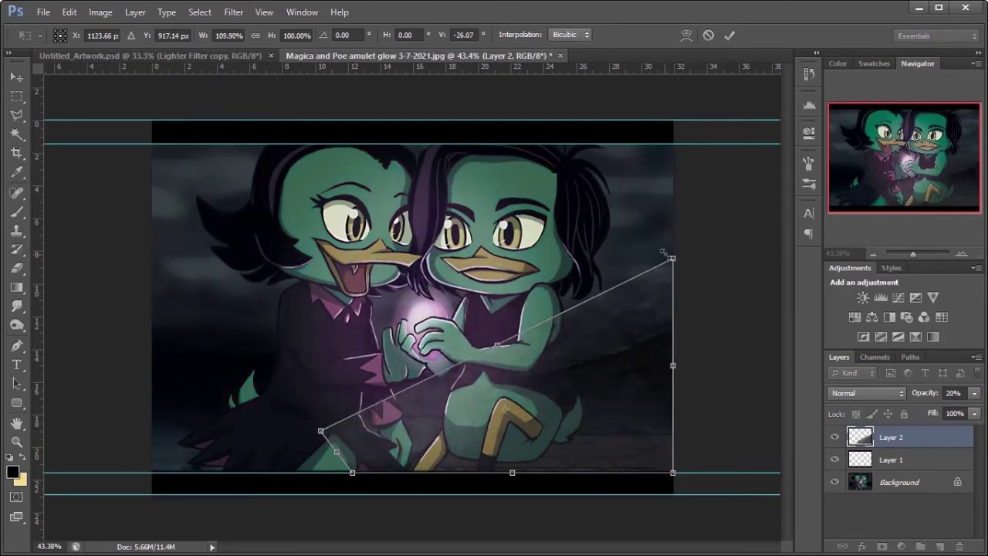
left_click_drag(675, 257, 703, 433)
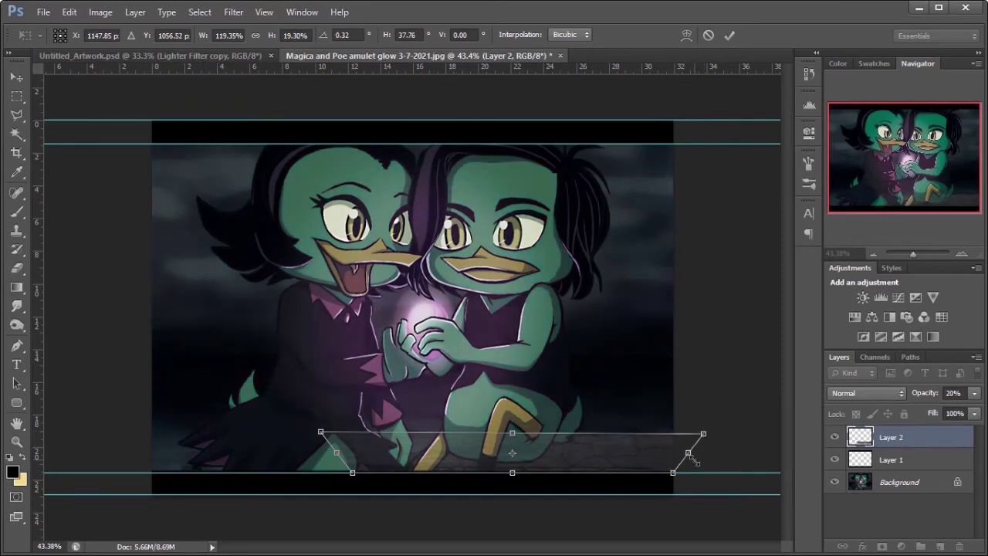
mouse_move(651, 452)
left_mouse_down()
mouse_move(631, 458)
mouse_move(649, 457)
left_mouse_up()
key("Return")
key("ctrl+t")
right_click(649, 457)
left_click(668, 441)
key("Return")
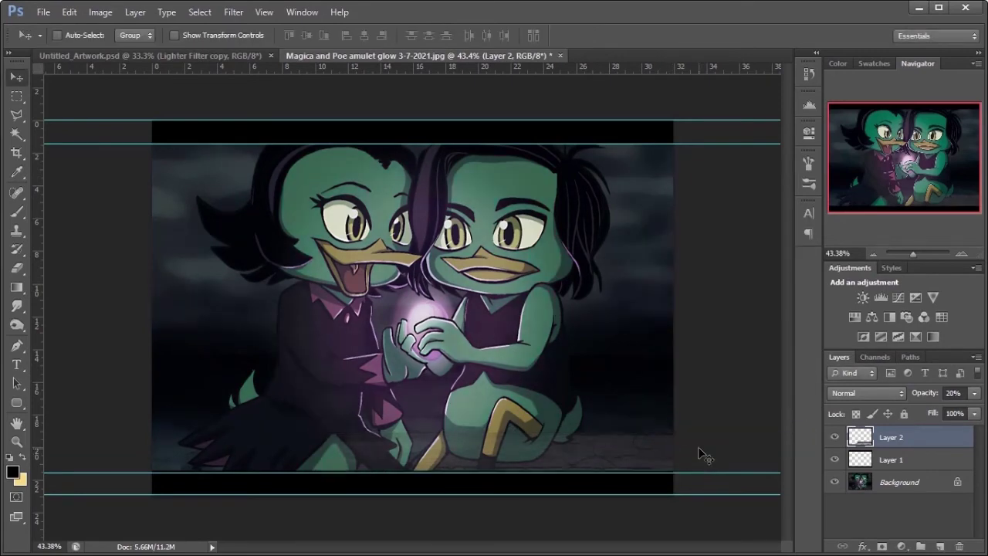
Try different blend modes on the stone texture layer, settle on Overlay, and set its opacity to 50%.
key("z")
left_click_drag(465, 465, 638, 474)
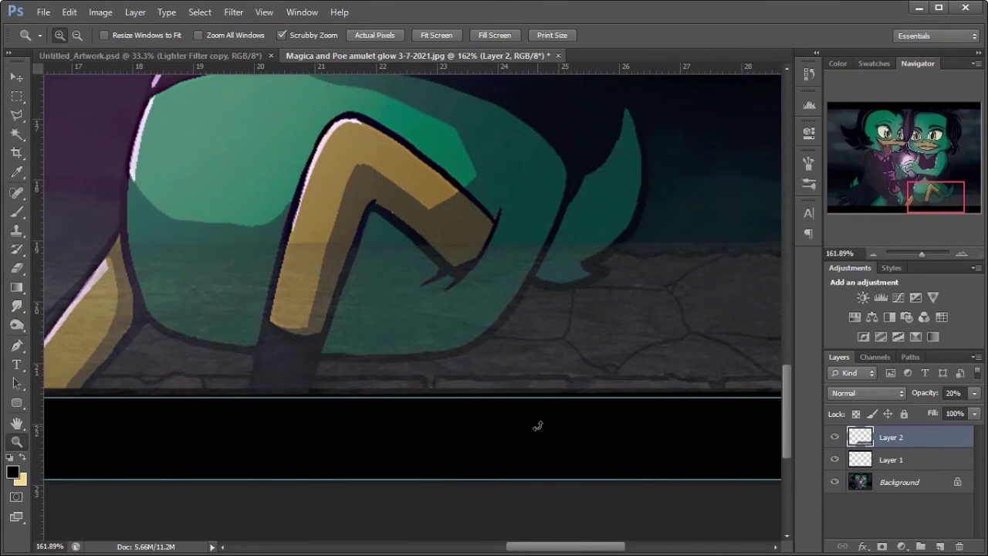
left_click_drag(560, 550, 610, 549)
left_click(849, 393)
left_click(879, 67)
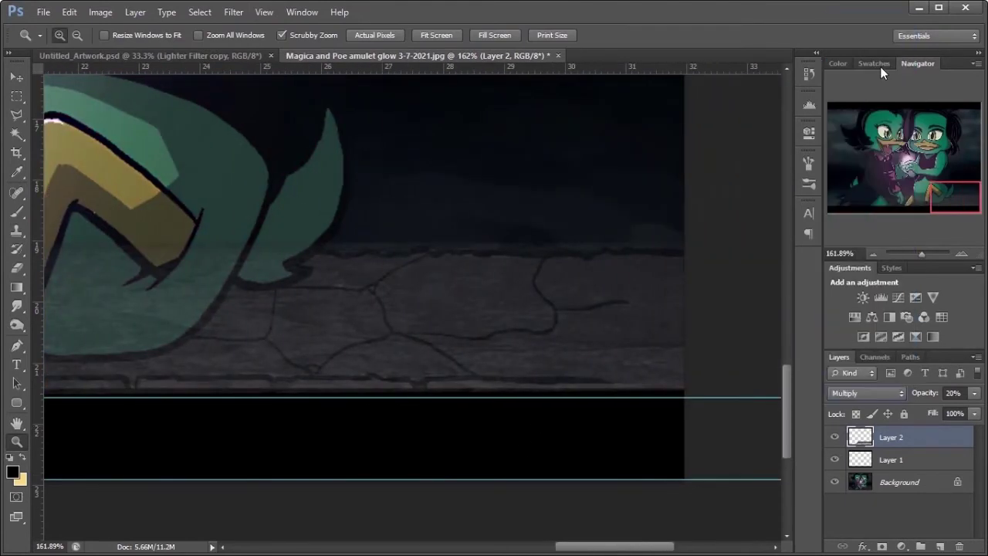
key("Down")
key("Down")
key("Down")
key("Down")
key("Down")
key("Down")
key("Down")
key("Down")
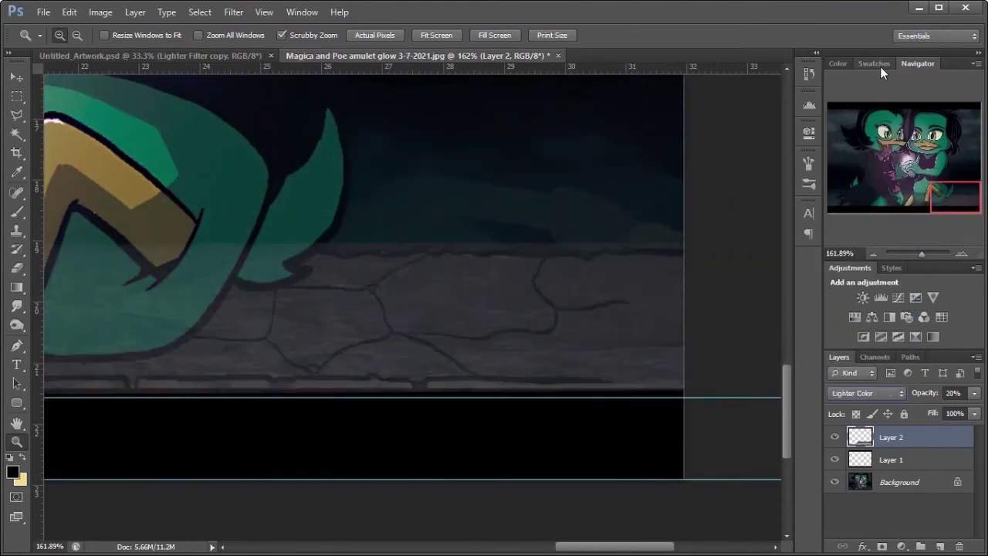
key("shift+plus")
key("shift+plus")
key("shift+plus")
key("shift+plus")
key("shift+plus")
key("shift+plus")
key("shift+plus")
key("shift+plus")
key("shift+plus")
key("shift+plus")
key("shift+plus")
key("shift+minus")
key("shift+minus")
key("shift+minus")
key("shift+minus")
key("shift+minus")
key("shift+minus")
key("shift+minus")
key("shift+minus")
key("shift+minus")
key("shift+minus")
key("shift+minus")
key("shift+minus")
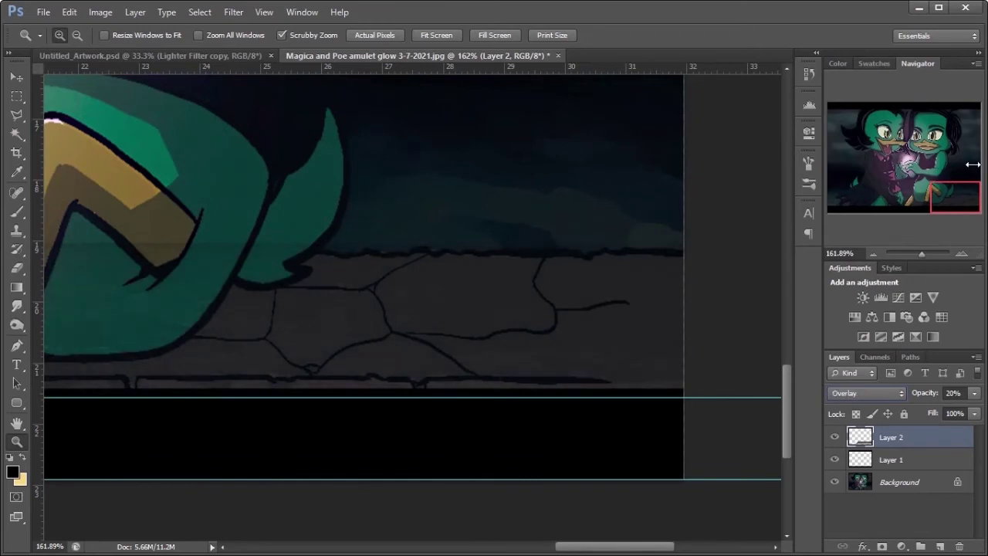
type("50")
key("Return")
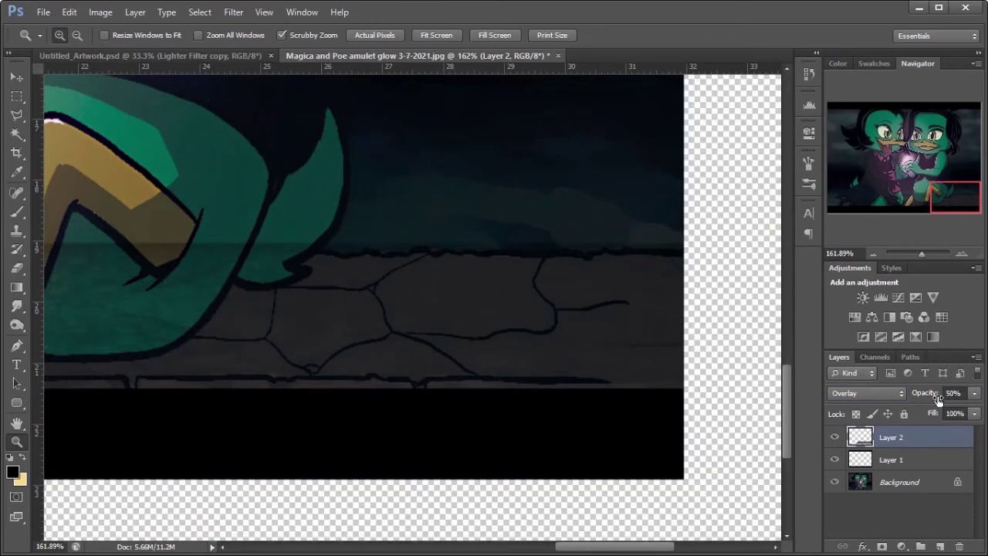
Outline the yellow-legged character and the background above the ledge with the Polygonal Lasso, and remove the stone texture there.
left_click_drag(919, 250, 911, 248)
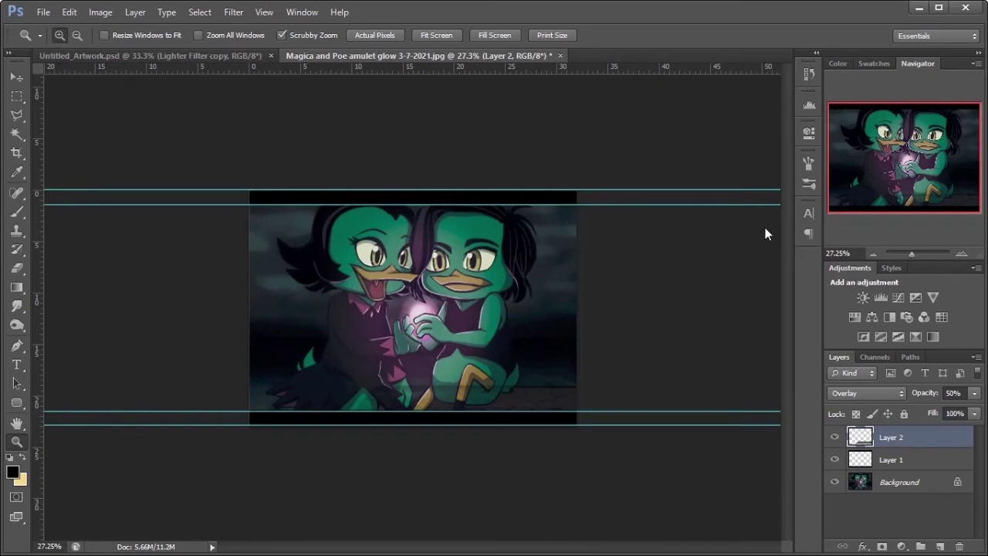
left_click_drag(512, 426, 602, 409)
left_click_drag(631, 475, 696, 468)
left_click_drag(581, 549, 615, 550)
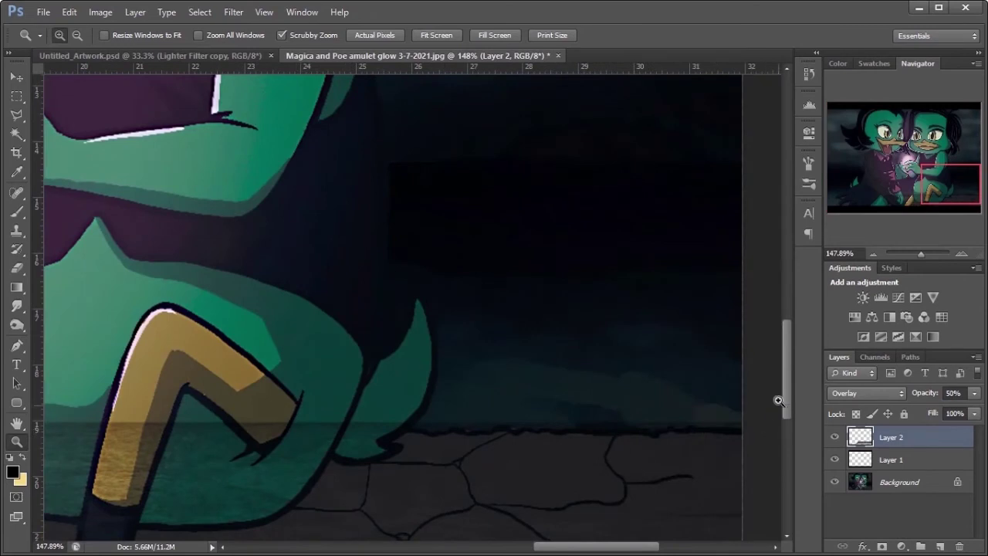
left_click_drag(787, 399, 791, 423)
left_click(17, 114)
left_click(232, 439)
left_click(270, 433)
left_click(286, 420)
left_click(311, 396)
left_click(351, 377)
left_click(399, 363)
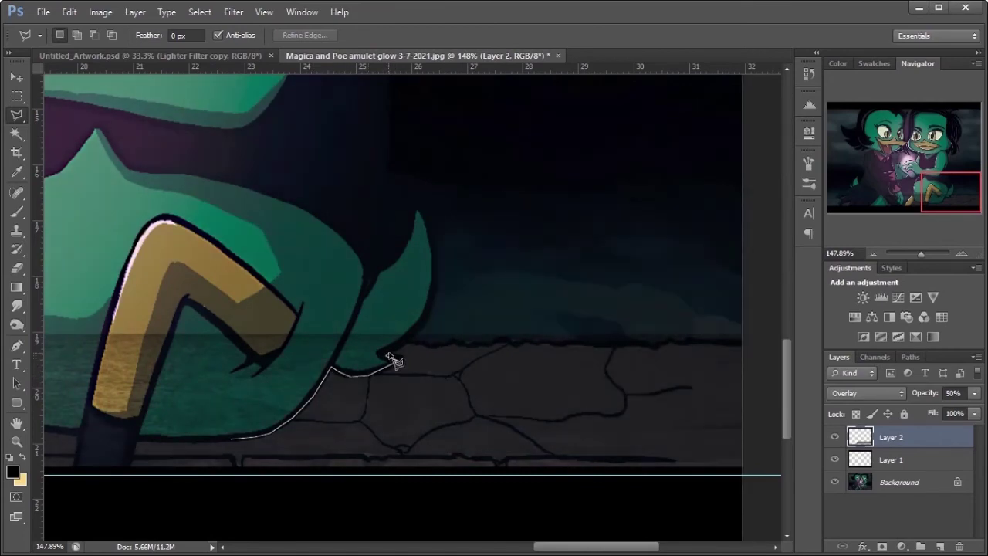
left_click(435, 345)
left_click(453, 342)
left_click(469, 345)
left_click(514, 343)
left_click(533, 341)
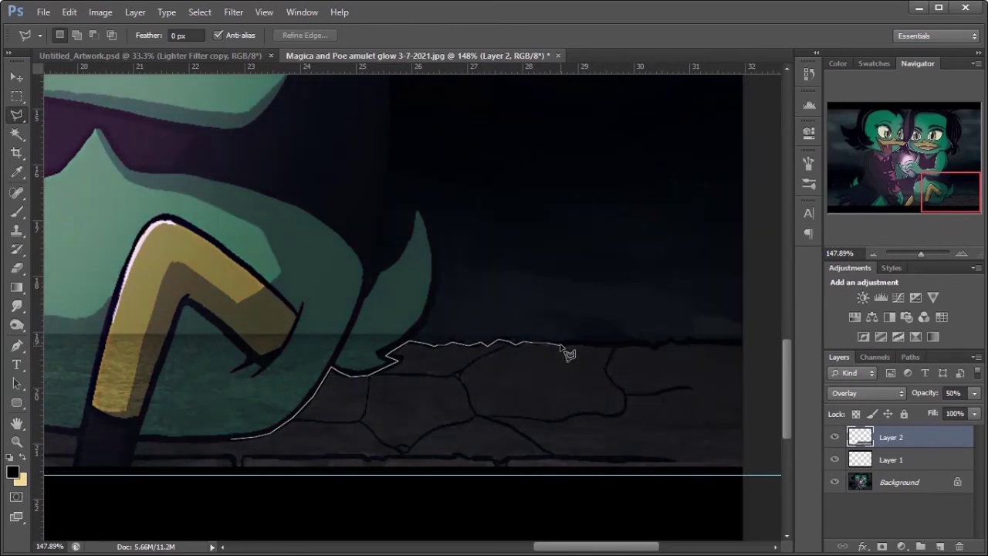
left_click(559, 344)
left_click(644, 343)
left_click(655, 346)
left_click(657, 343)
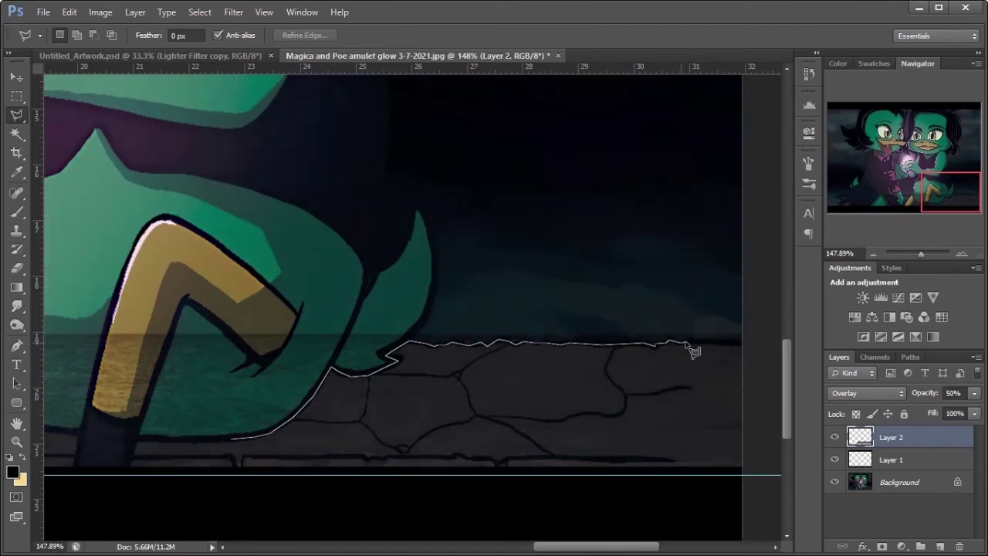
left_click(747, 344)
left_click(754, 268)
left_click(578, 116)
left_click(252, 139)
scroll(252, 140, "left", 3)
left_click(126, 181)
left_click(120, 328)
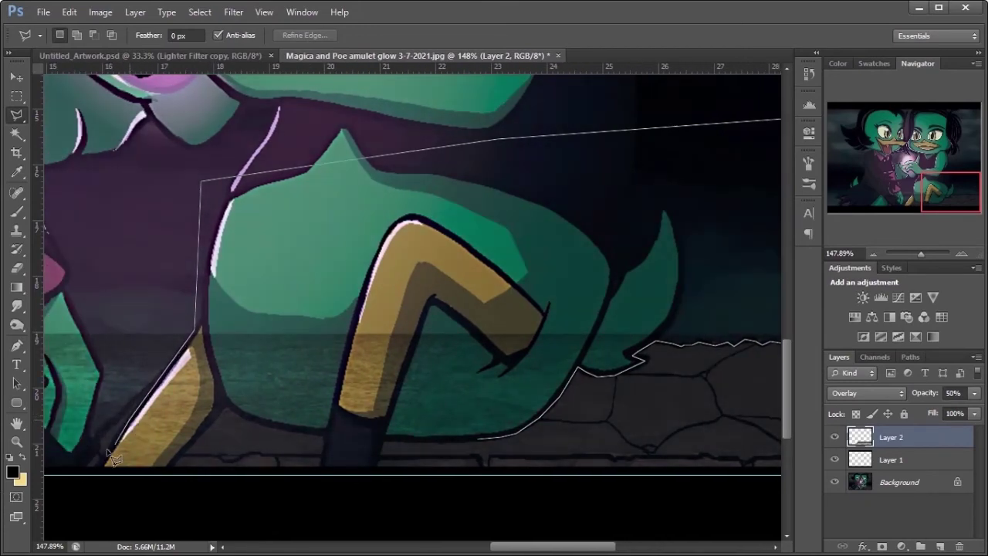
left_click(93, 474)
left_click(133, 481)
left_click(161, 474)
left_click(224, 404)
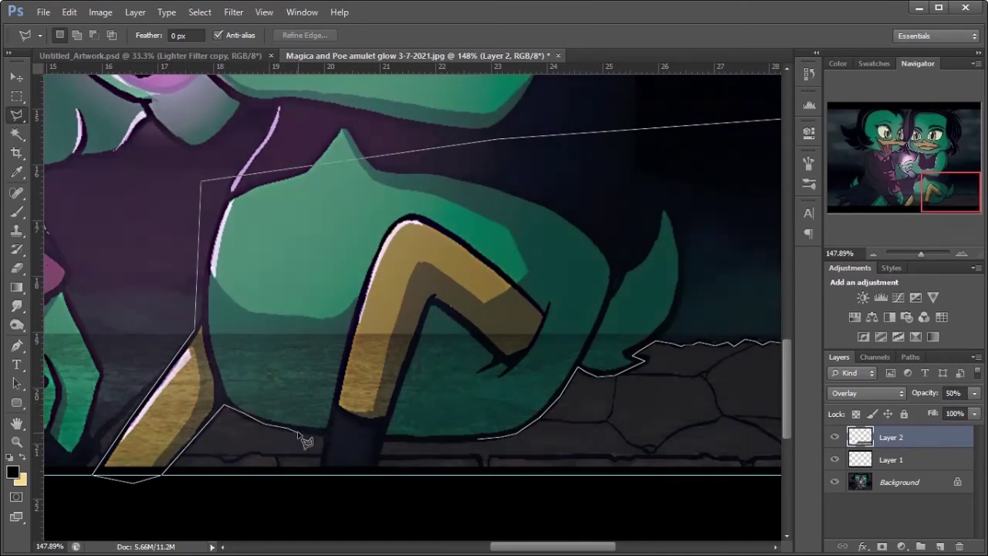
left_click(375, 475)
left_click(381, 438)
left_click(501, 426)
Outline the dark-dressed character's area beside the yellow leg with the Polygonal Lasso and delete the stone texture covering it.
left_click_drag(518, 547, 470, 533)
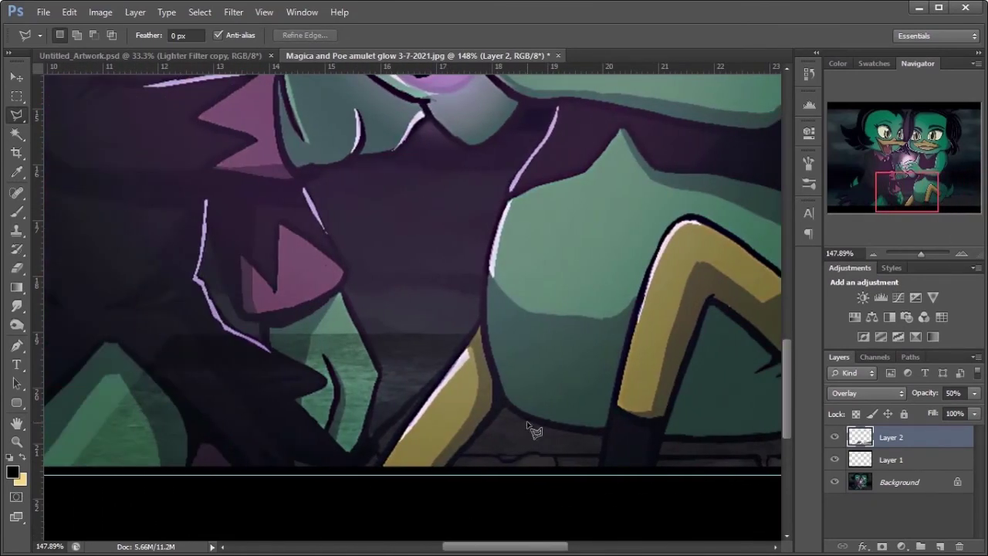
left_click(487, 326)
left_click(469, 386)
left_click(422, 449)
left_click(394, 474)
left_click(376, 474)
left_click(483, 330)
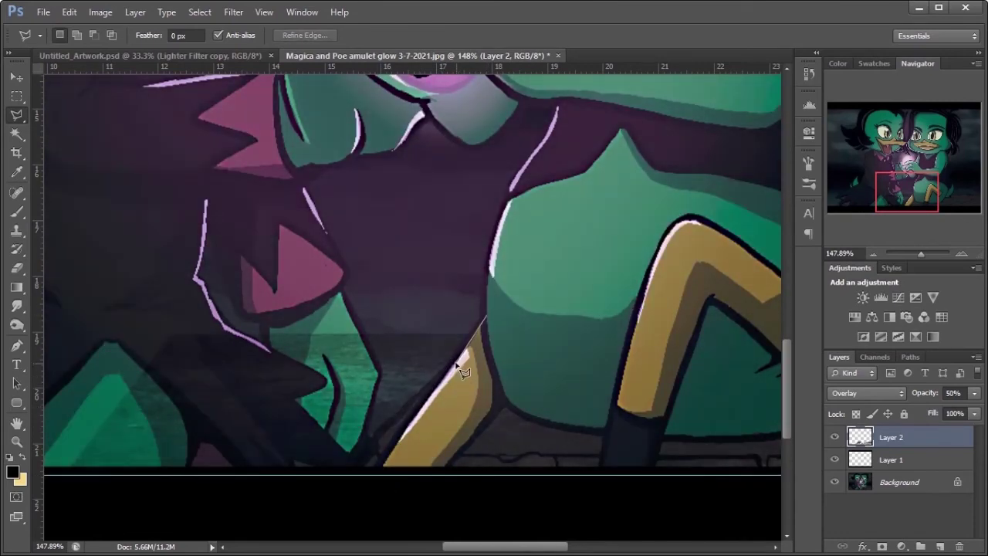
left_click(372, 440)
left_click(358, 473)
left_click(334, 483)
left_click(45, 527)
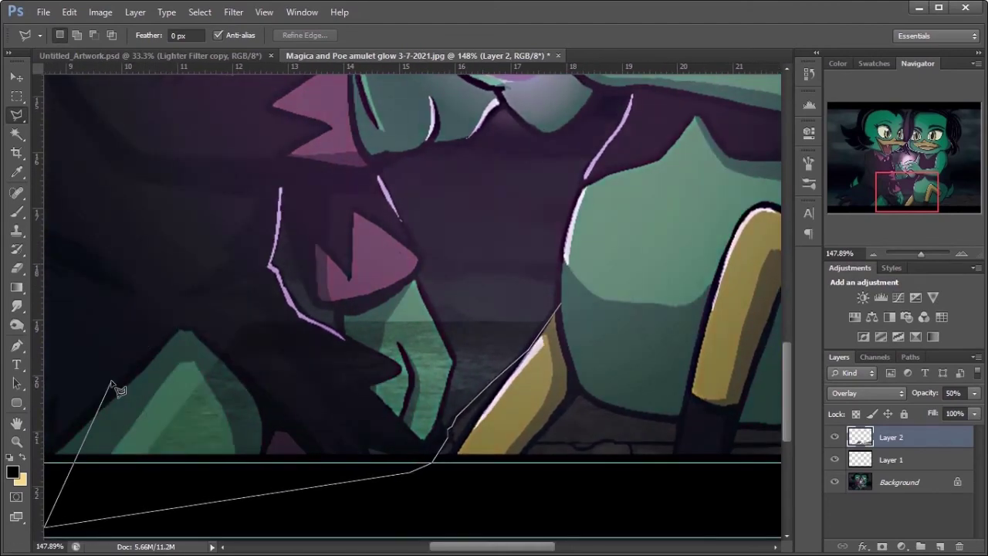
left_click(111, 380)
left_click(338, 165)
double_click(533, 223)
key("Delete")
Duplicate the texture layer, and apply Palette Knife to the original Layer 2 with stroke size 35, stroke detail 3 and softness 0.
left_click(909, 253)
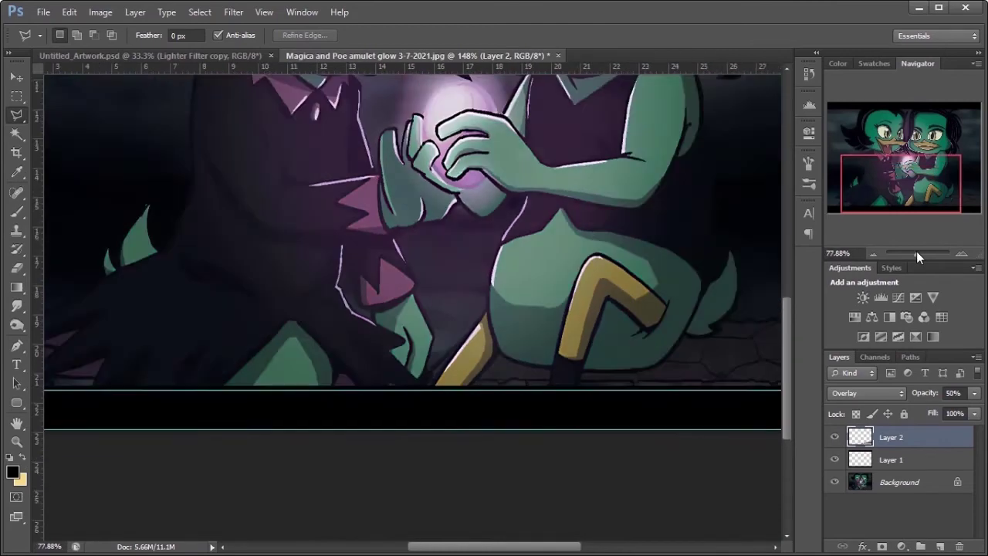
key("ctrl+j")
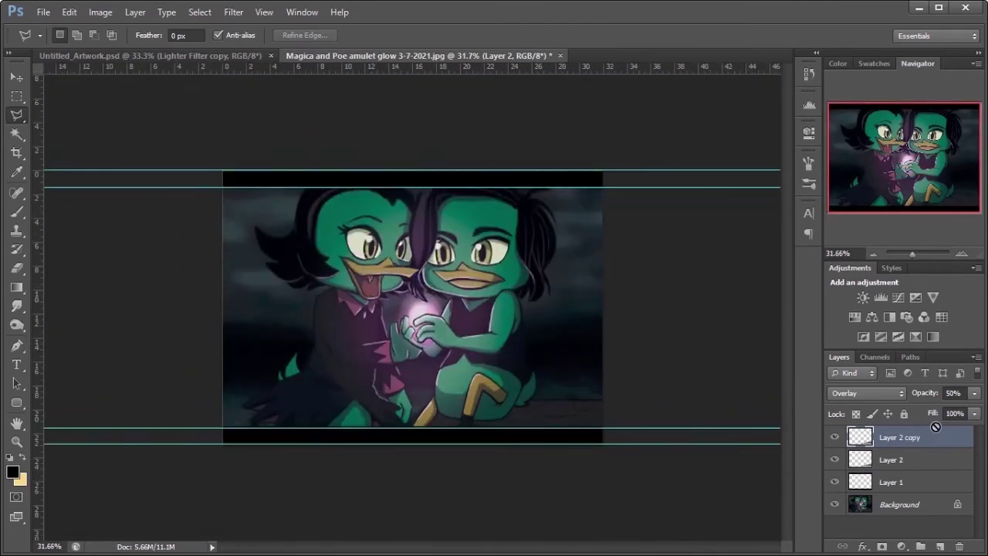
left_click(896, 463)
left_click(834, 438)
left_click(27, 442)
left_click_drag(569, 436, 630, 424)
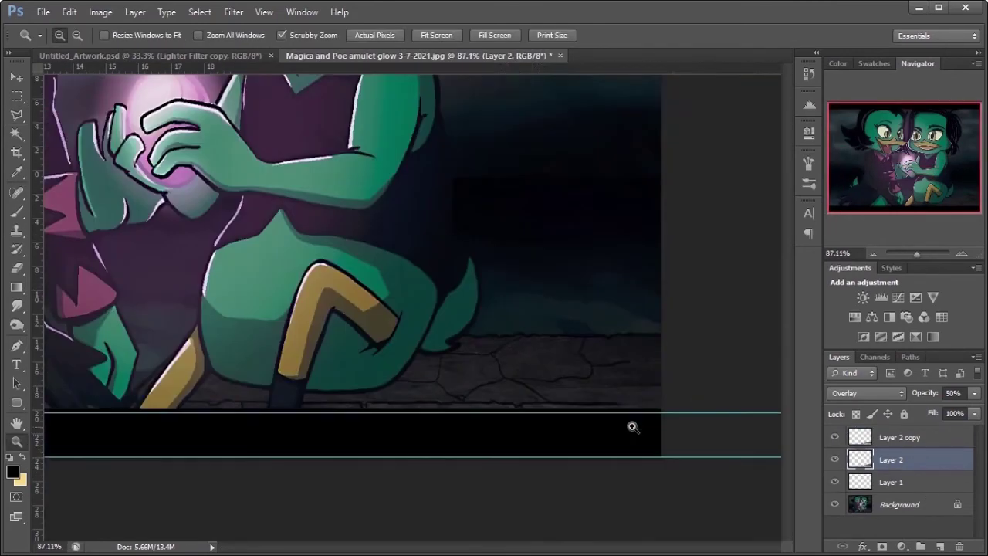
left_click(233, 12)
left_click(284, 69)
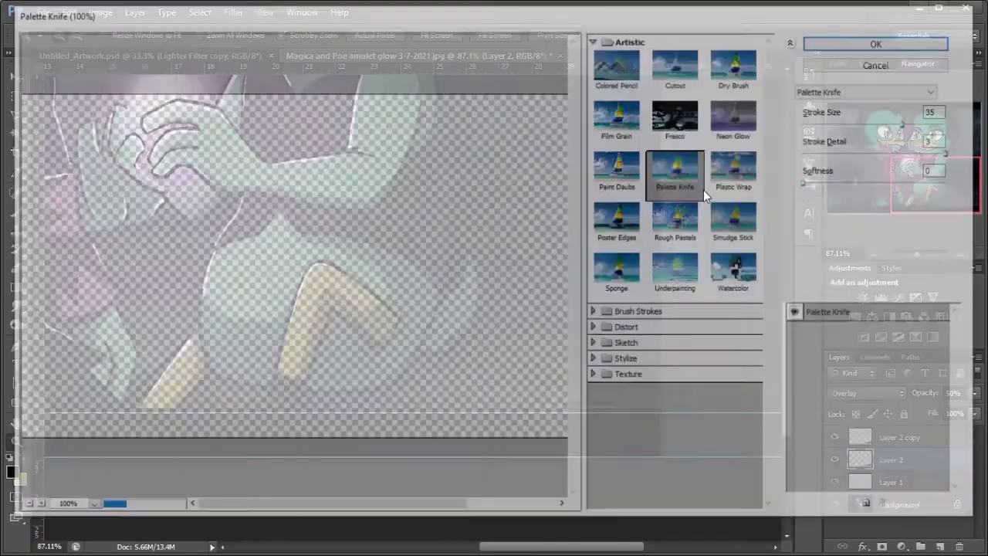
left_click(886, 47)
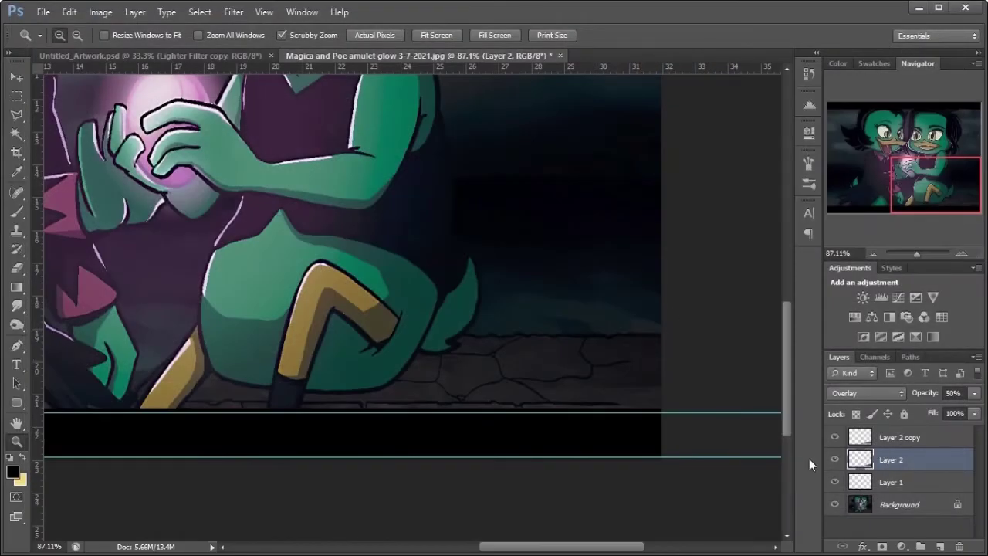
Invert the colors of Layer 2 copy and apply Palette Knife with stroke size 35, stroke detail 3 and softness 0.
left_click(916, 438)
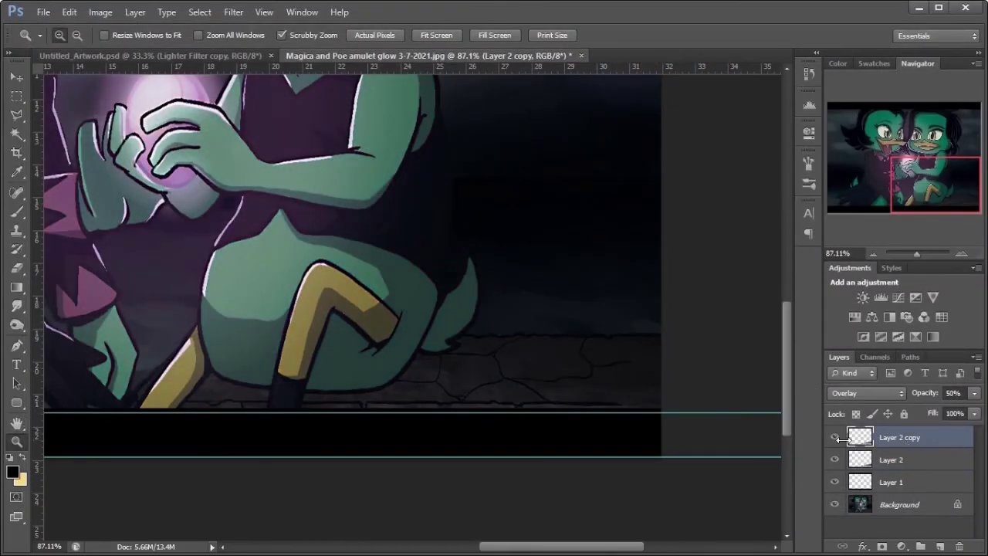
key("ctrl+i")
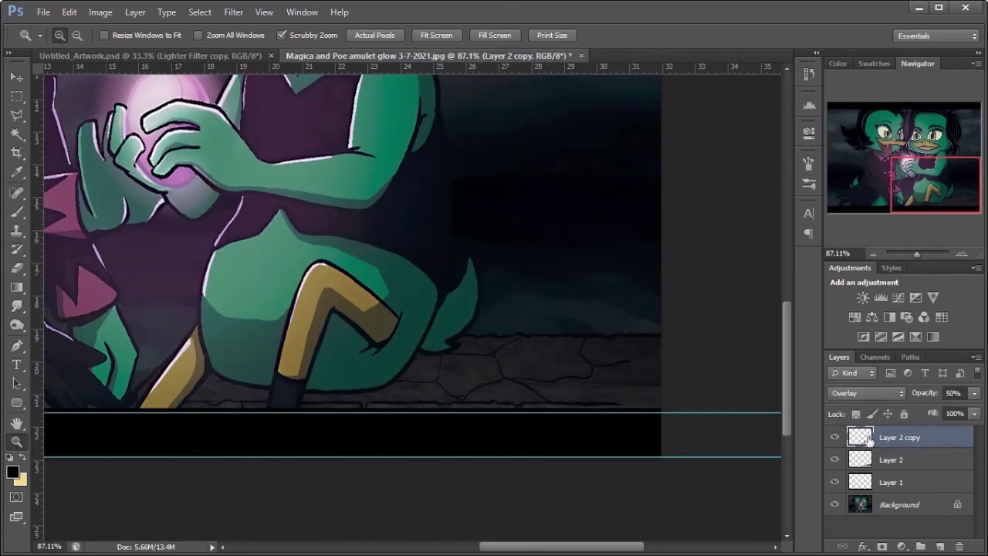
left_click(233, 12)
left_click(262, 79)
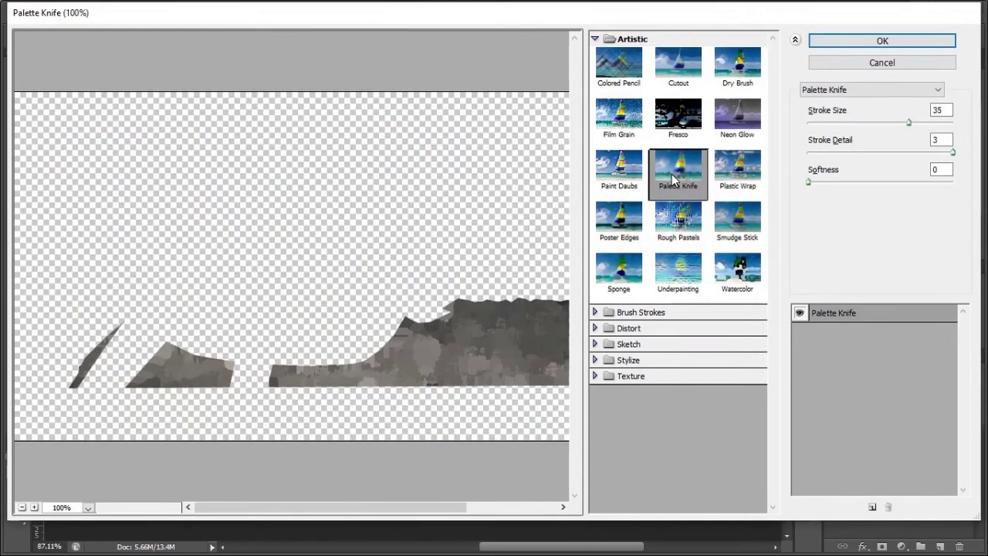
left_click(893, 45)
Compare the two texture layers on the ledge and try a reduced opacity on Layer 2.
mouse_move(535, 376)
left_mouse_down()
mouse_move(633, 390)
mouse_move(544, 361)
left_mouse_up()
left_click(834, 461)
left_click(888, 463)
left_click(888, 440)
left_click(894, 460)
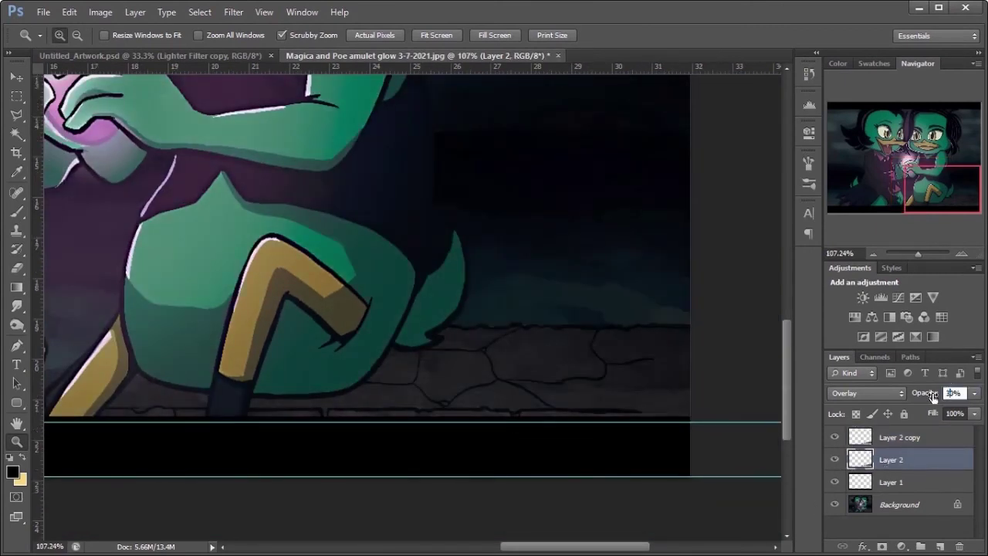
left_click(918, 435)
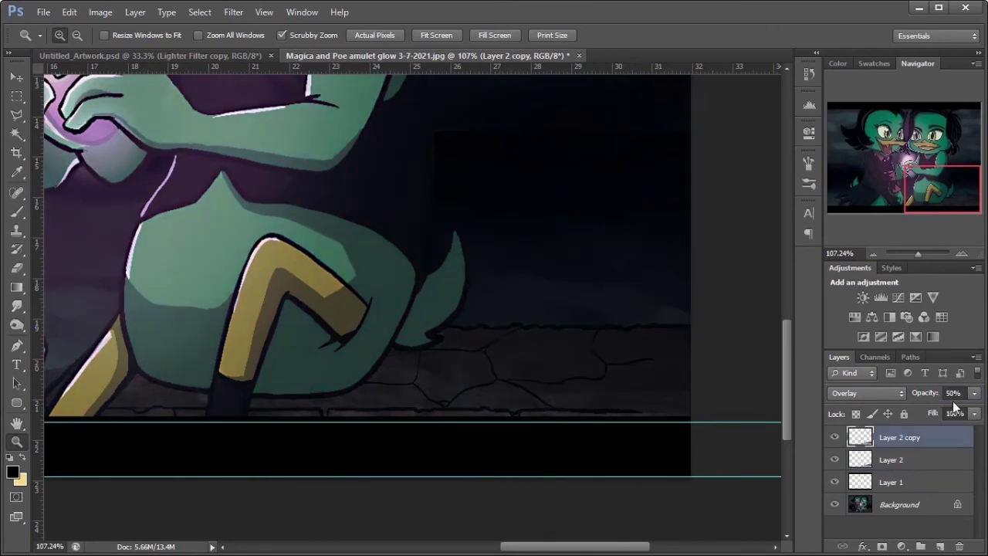
left_click(928, 461)
Add a new empty layer directly above the Background layer.
left_click_drag(916, 252, 914, 253)
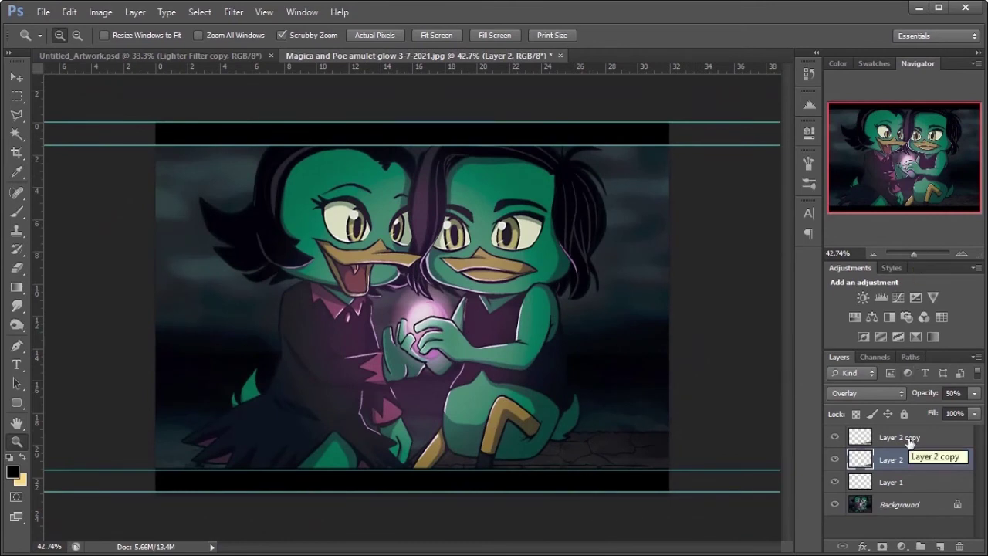
left_click(915, 504)
left_click(940, 545)
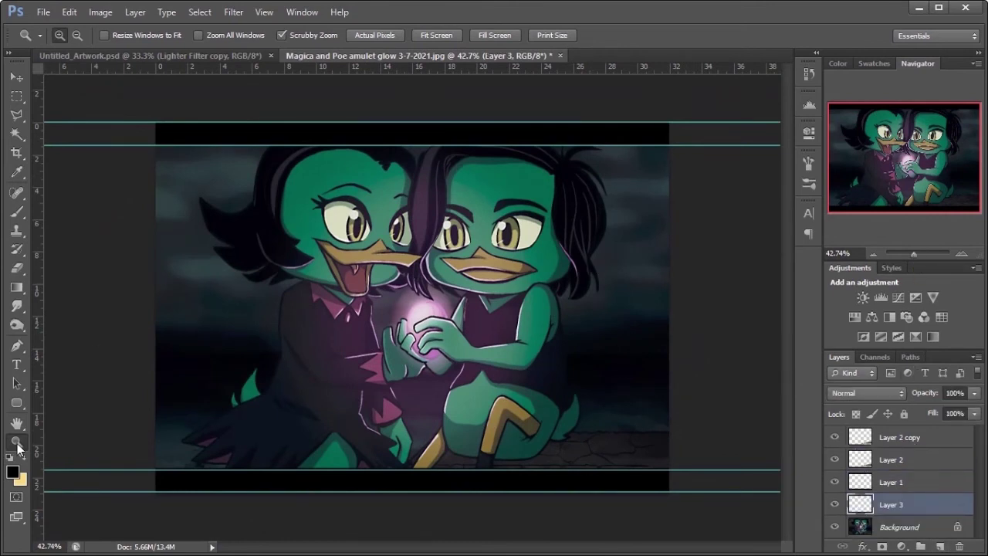
Brush soft black shading over the artwork's lower-right edge and ledge on Layer 3 with a 500 px brush at 100% opacity.
left_click(17, 210)
left_click(196, 127)
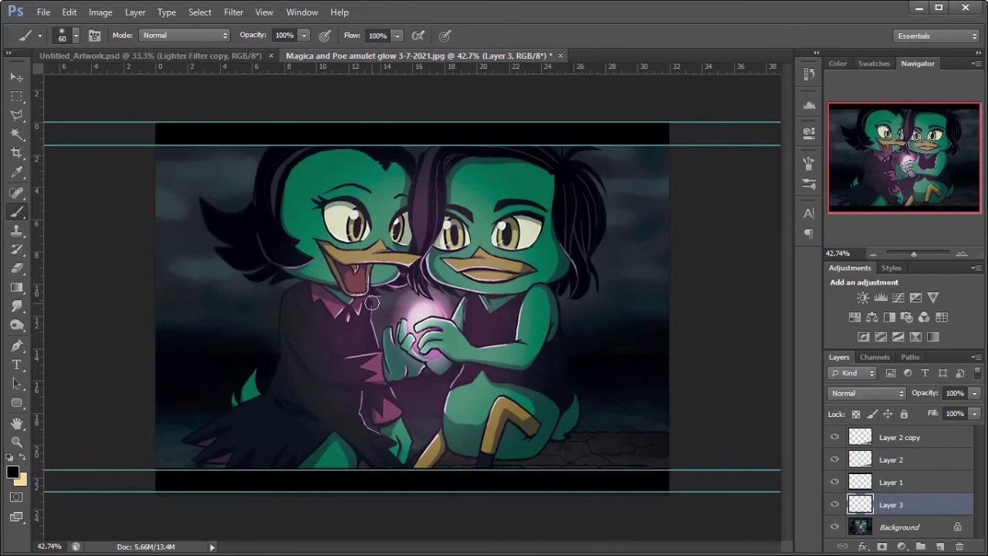
key("bracketright")
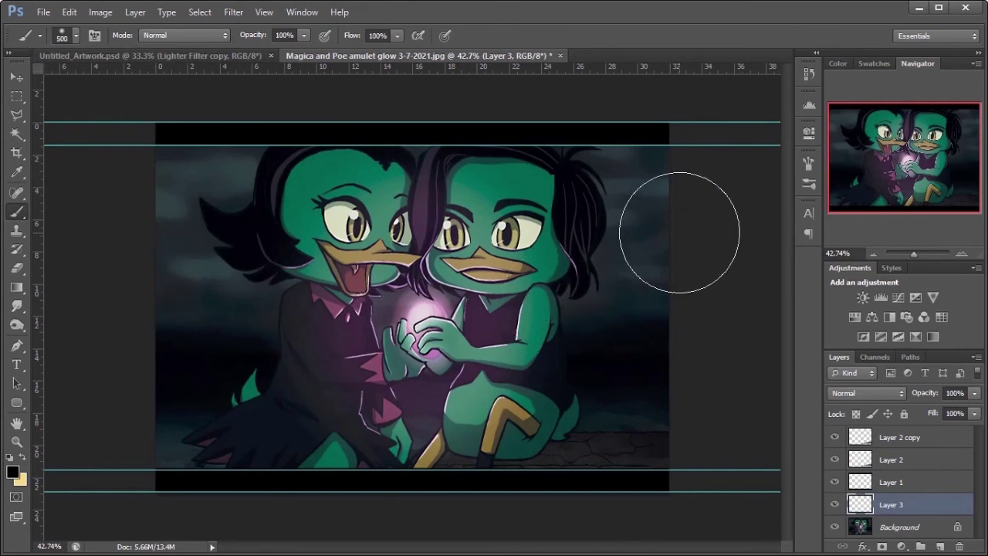
mouse_move(731, 302)
left_mouse_down()
mouse_move(582, 496)
mouse_move(493, 554)
left_mouse_up()
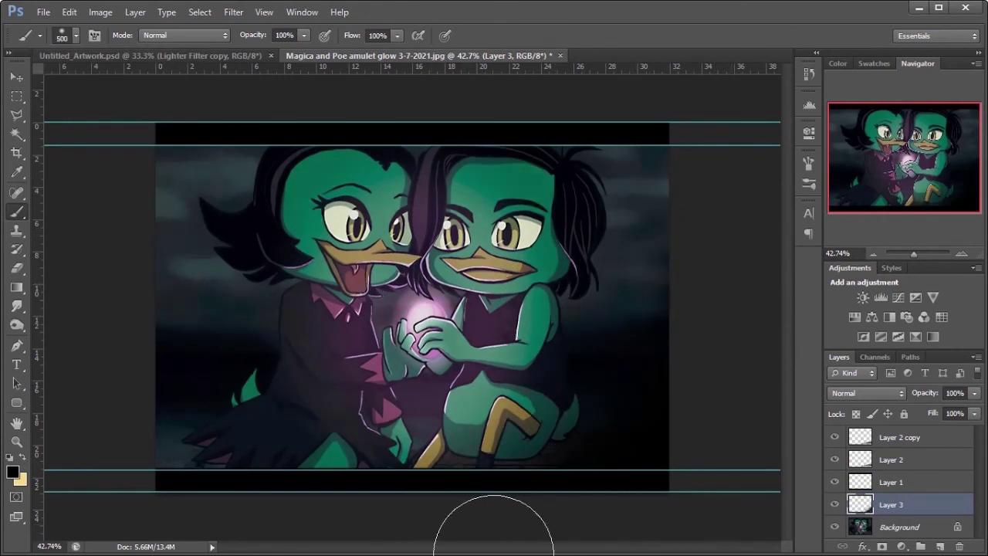
key("ctrl+z")
mouse_move(732, 234)
left_mouse_down()
mouse_move(673, 460)
mouse_move(556, 554)
left_mouse_up()
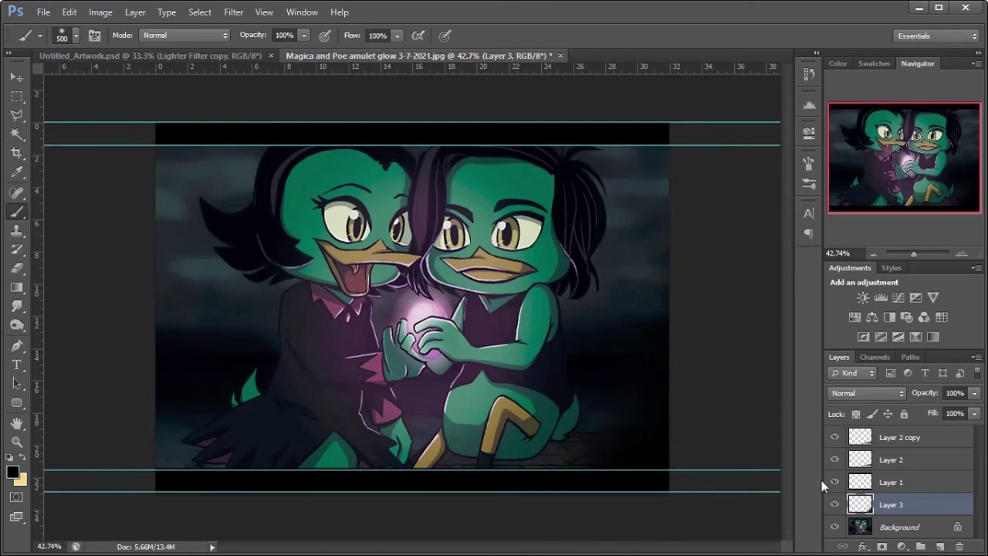
key("ctrl+z")
left_click_drag(731, 318, 707, 545)
key("ctrl+z")
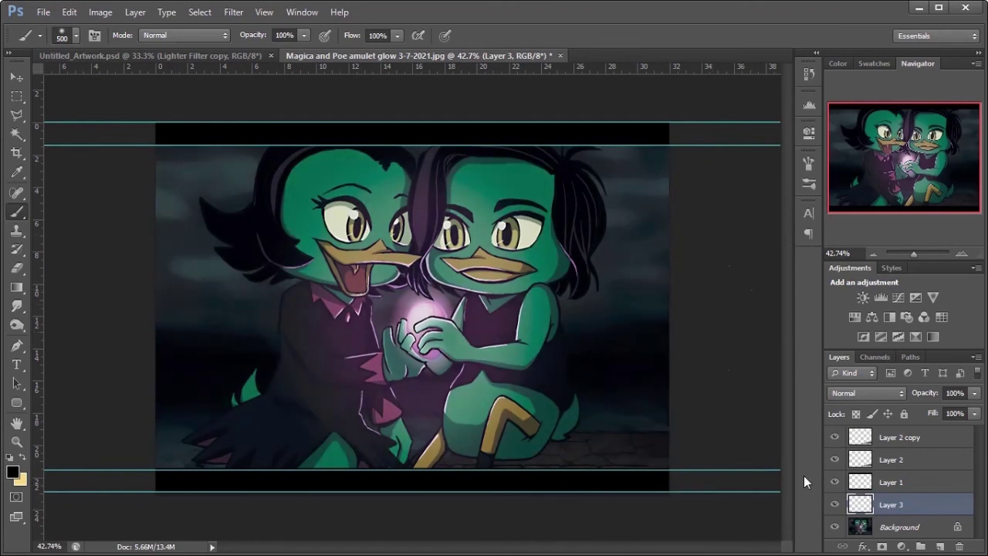
left_click_drag(733, 287, 628, 555)
key("ctrl+z")
key("ctrl+z")
key("ctrl+z")
key("ctrl+z")
key("ctrl+z")
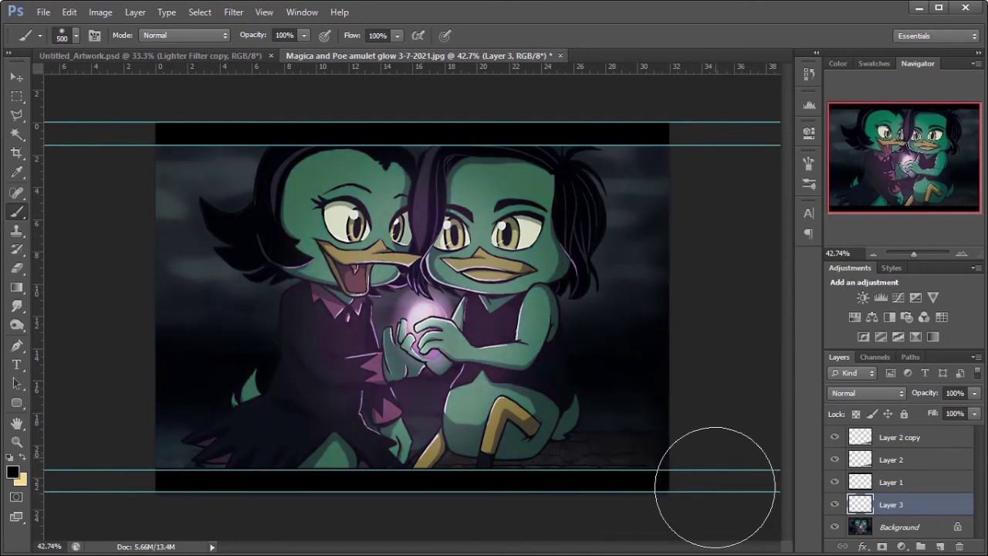
Enlarge the signature in the lower-right corner above the letterbox bar and set its layer opacity to 40%.
left_click(17, 441)
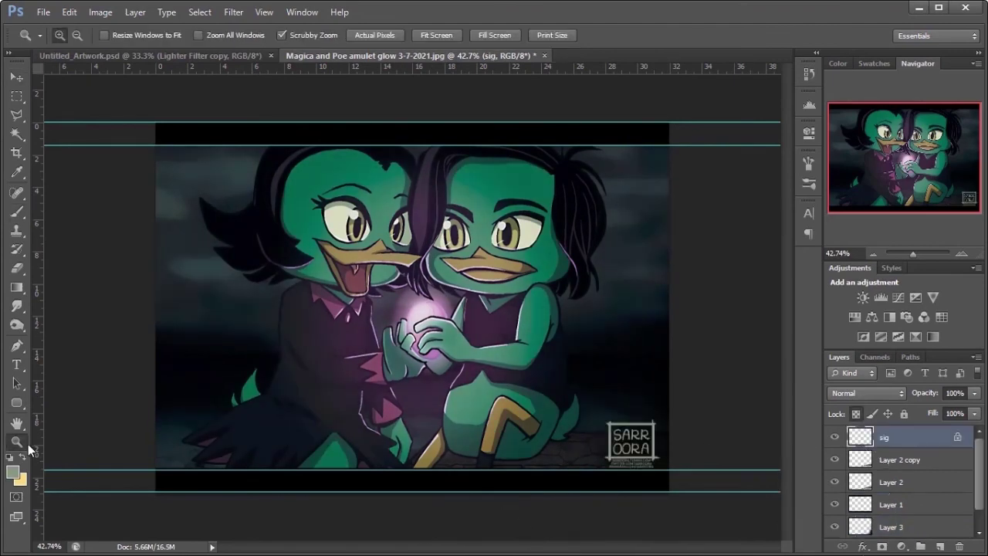
left_click_drag(638, 480, 661, 478)
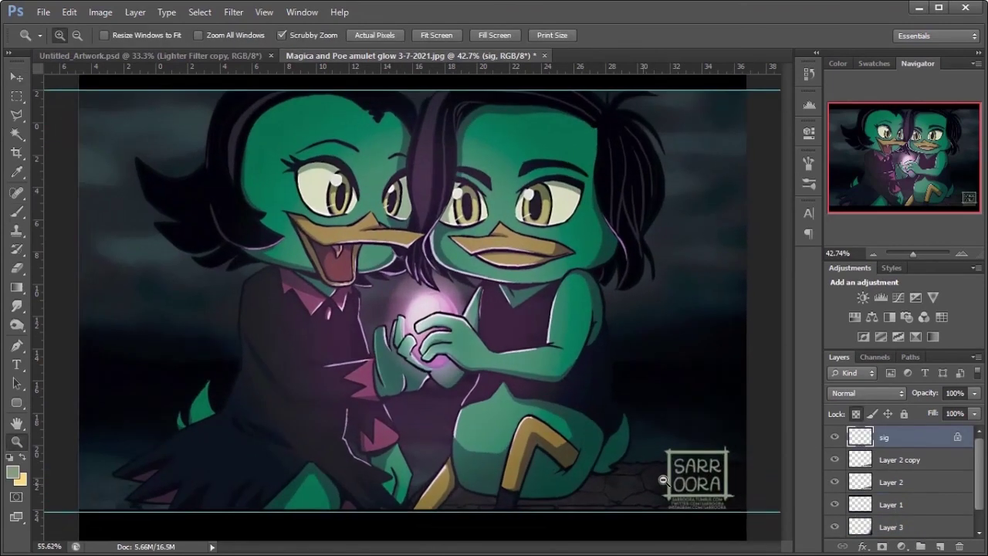
key("ctrl+t")
left_click_drag(671, 396, 683, 385)
mouse_move(654, 417)
left_mouse_down()
mouse_move(641, 406)
mouse_move(644, 414)
left_mouse_up()
key("Return")
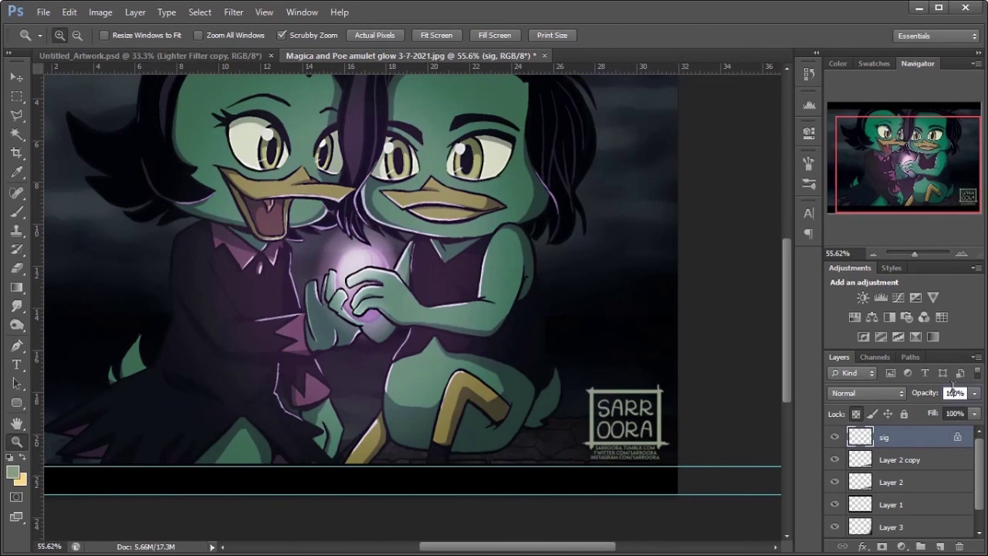
type("40")
Nudge the signature slightly inward from the artwork's right edge.
left_click_drag(914, 254, 910, 254)
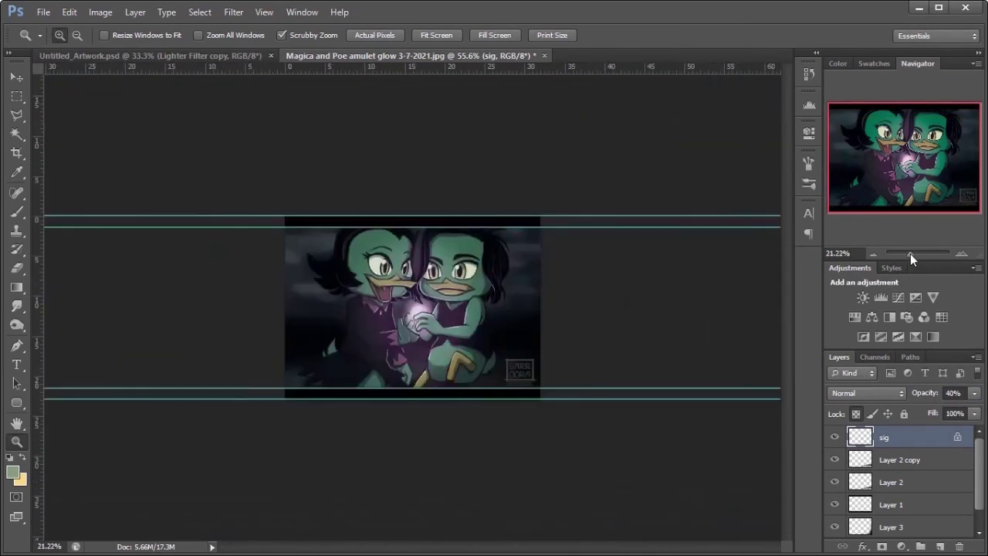
left_click(17, 77)
left_click_drag(520, 371, 513, 371)
left_click(899, 460)
left_click(17, 442)
left_click(609, 393)
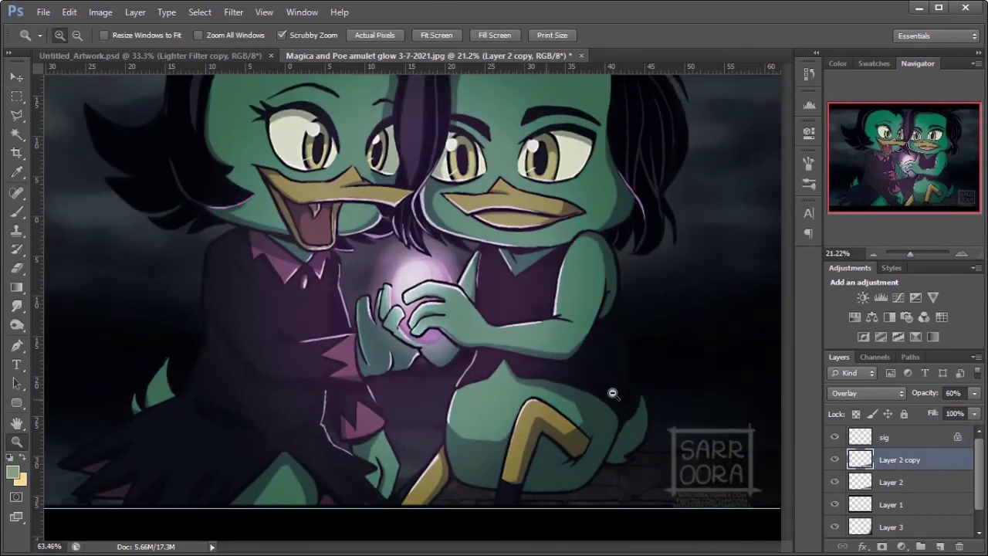
Scale the sig layer to about 111% width and 113% height and reposition it just above the lower letterbox bar.
left_click(899, 439)
key("ctrl+t")
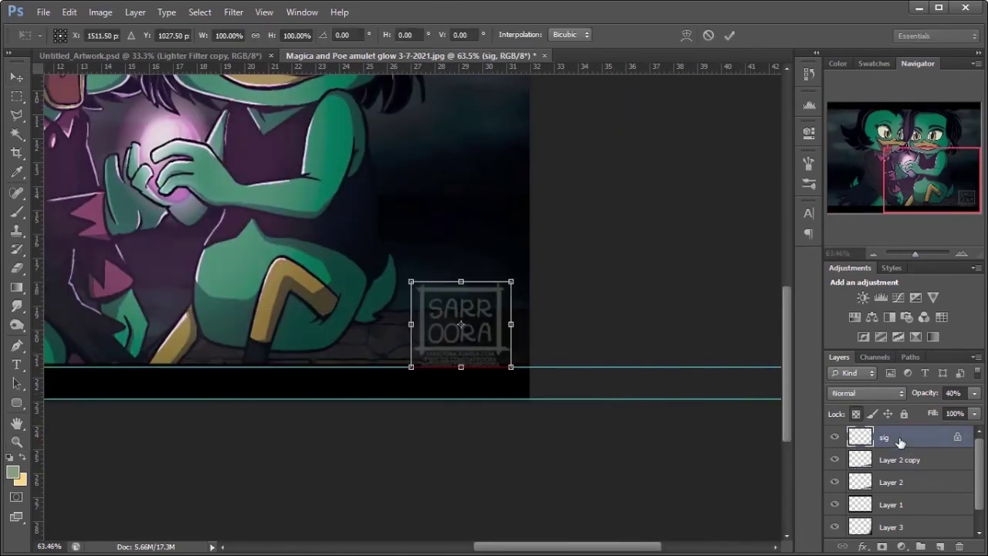
mouse_move(507, 287)
left_mouse_down()
mouse_move(518, 275)
mouse_move(501, 290)
left_mouse_up()
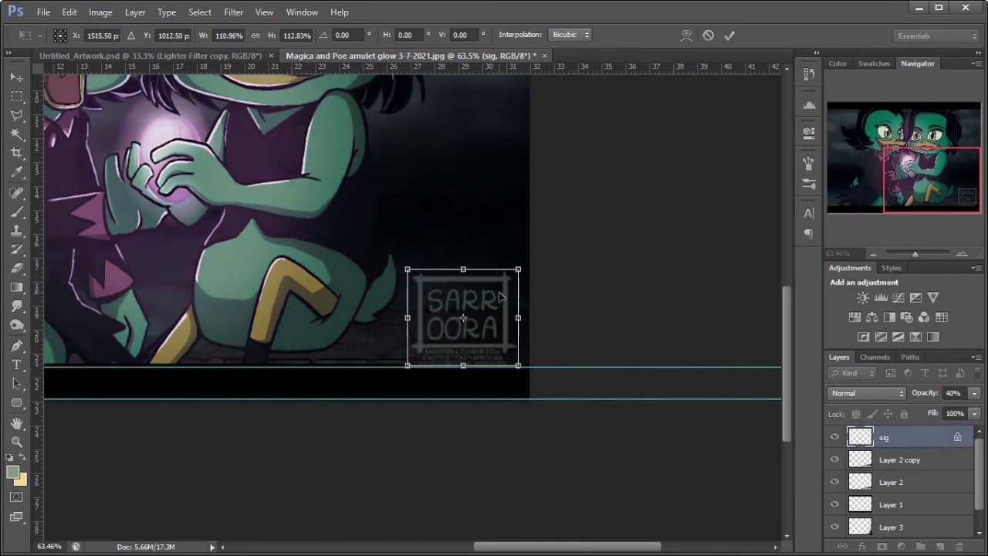
key("Return")
left_click_drag(915, 253, 912, 254)
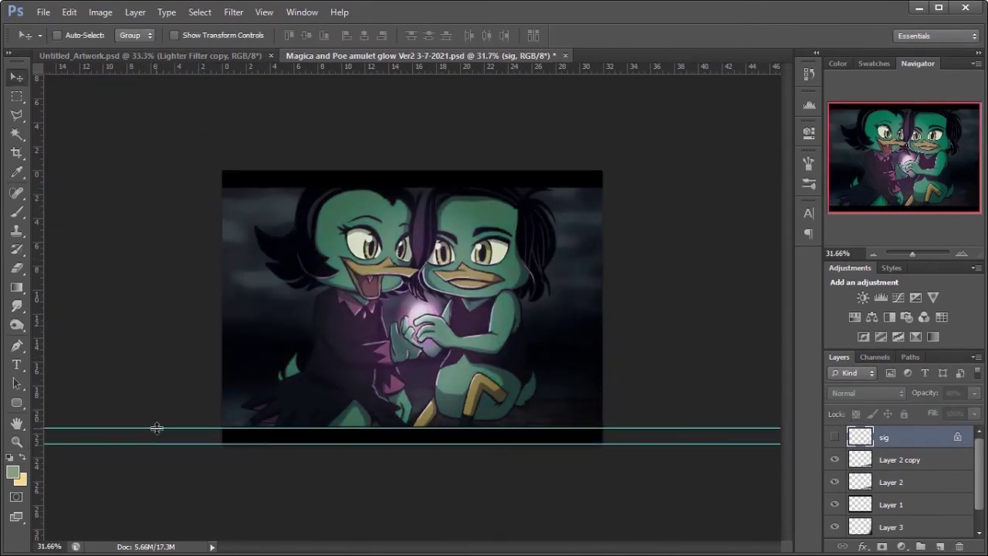
Remove the two remaining horizontal guides along the lower letterbox bar.
left_click_drag(157, 428, 166, 68)
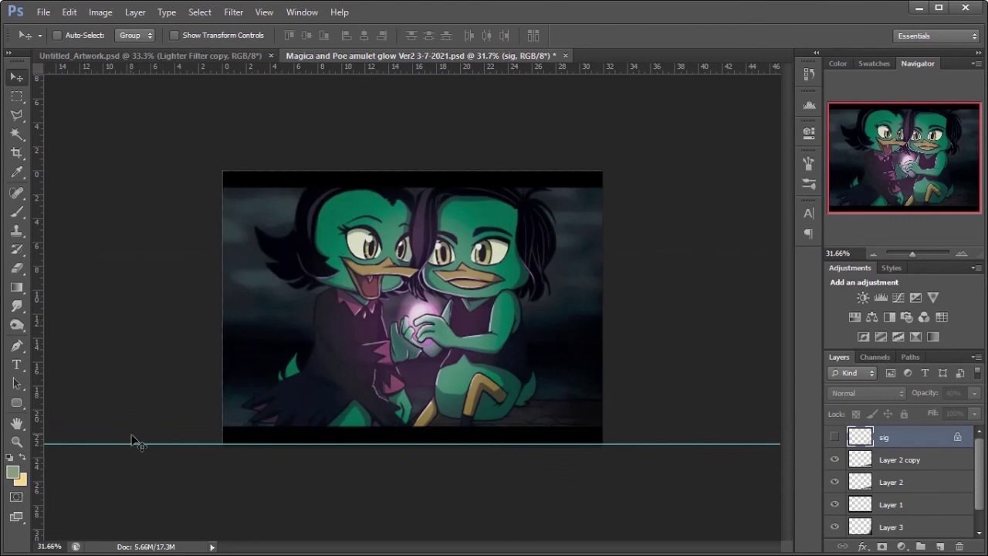
left_click_drag(132, 443, 154, 70)
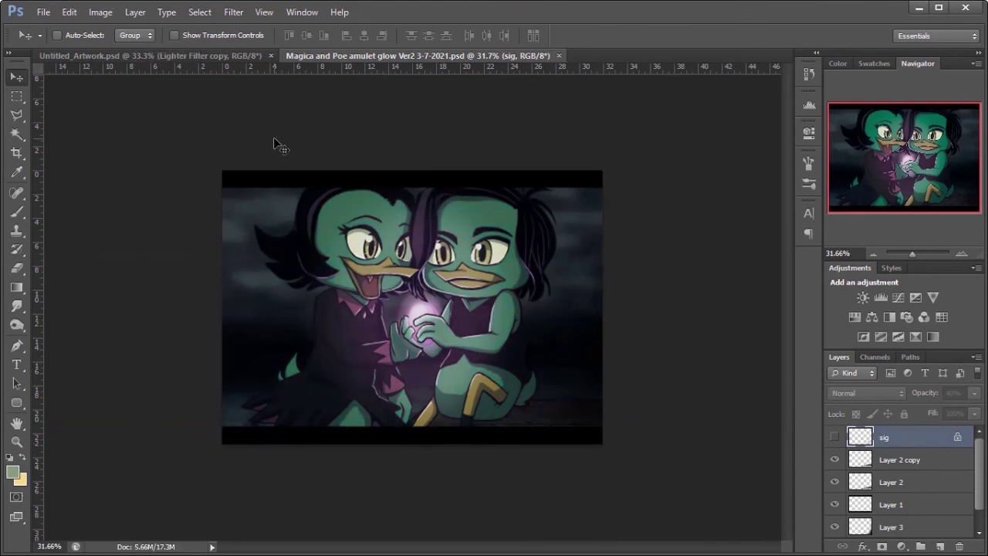
left_click(19, 443)
left_click_drag(370, 309, 891, 272)
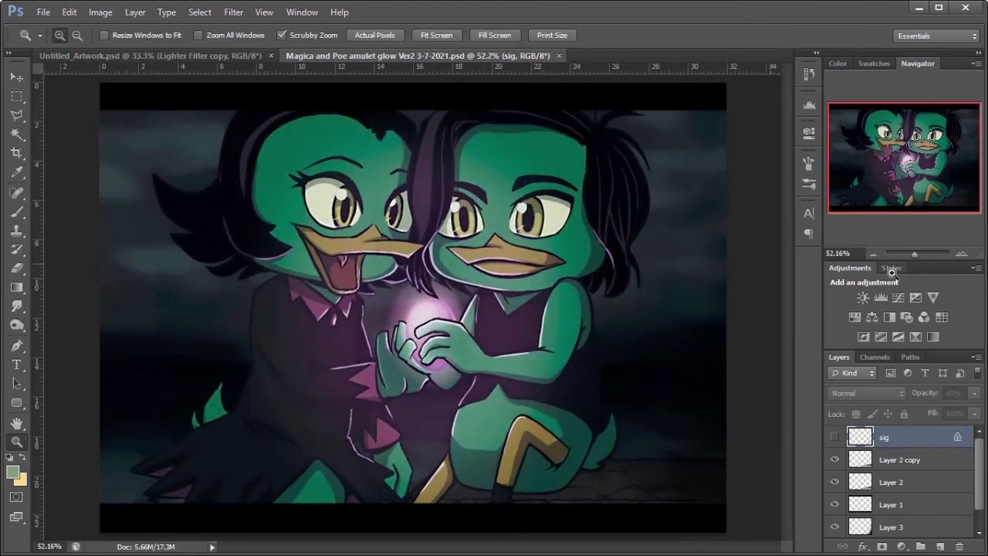